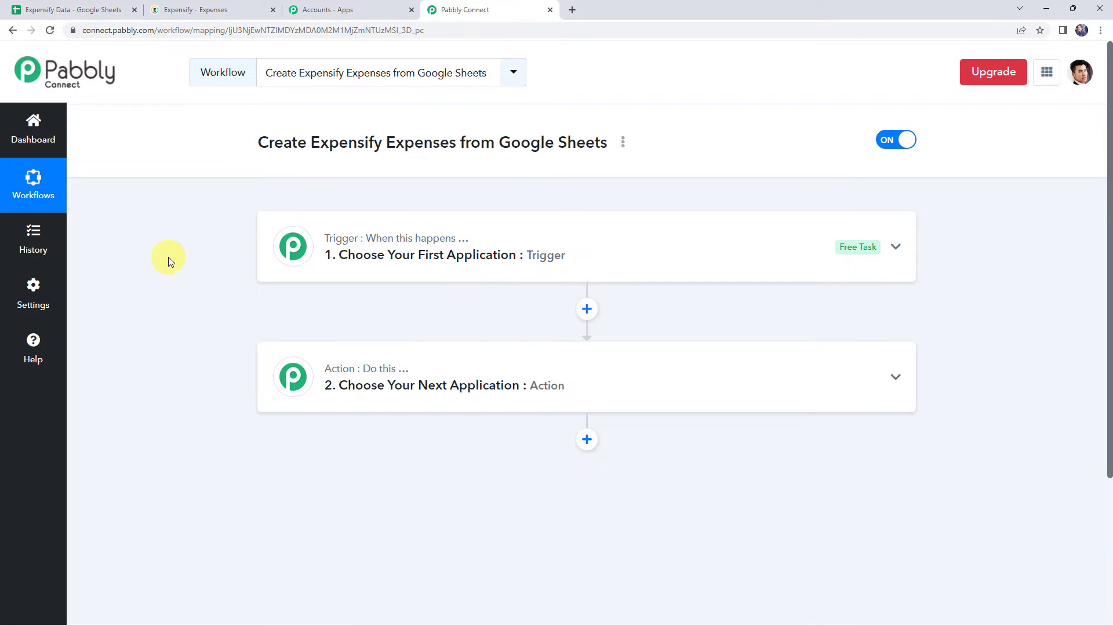
Step: Set the workflow's trigger app to Google Sheets with the trigger event New or Updated Spreadsheet Row
click(517, 253)
click(379, 330)
text(sheet)
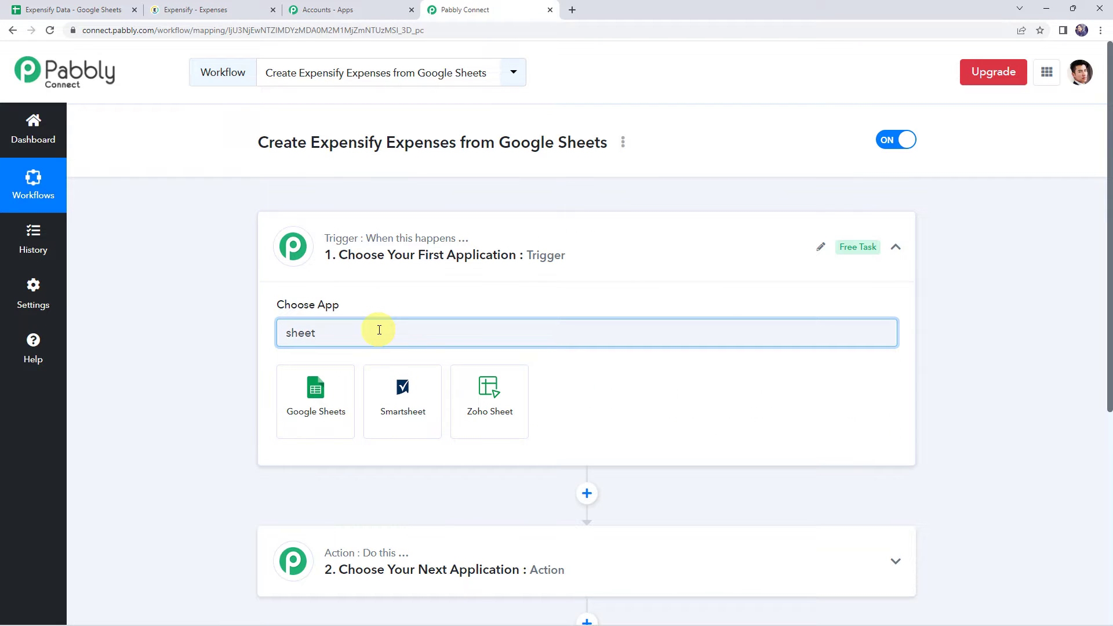
click(335, 392)
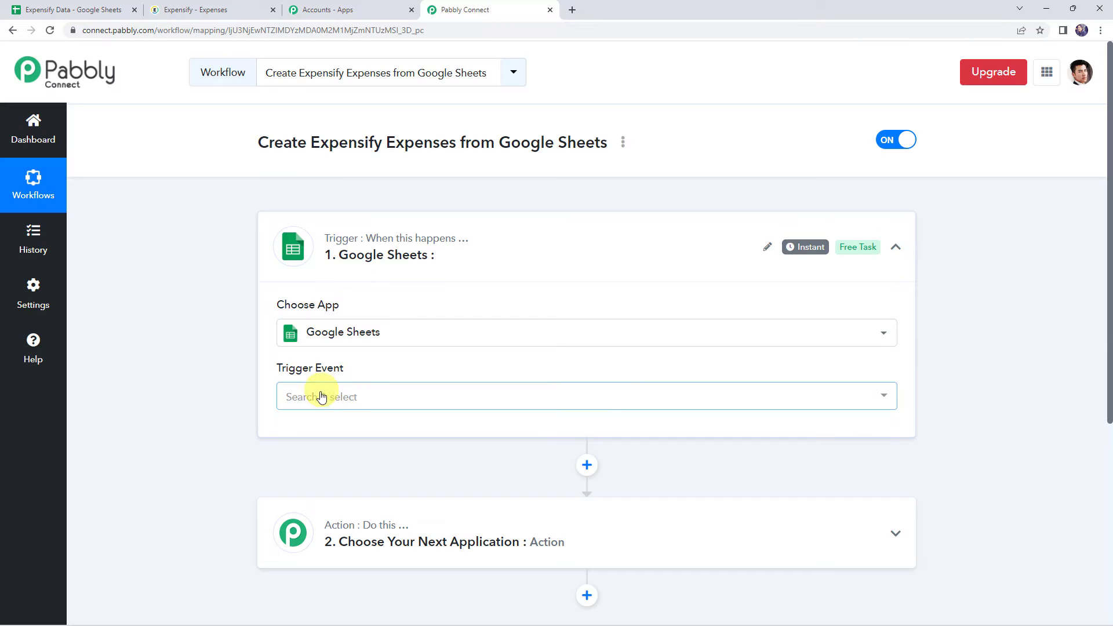
click(320, 396)
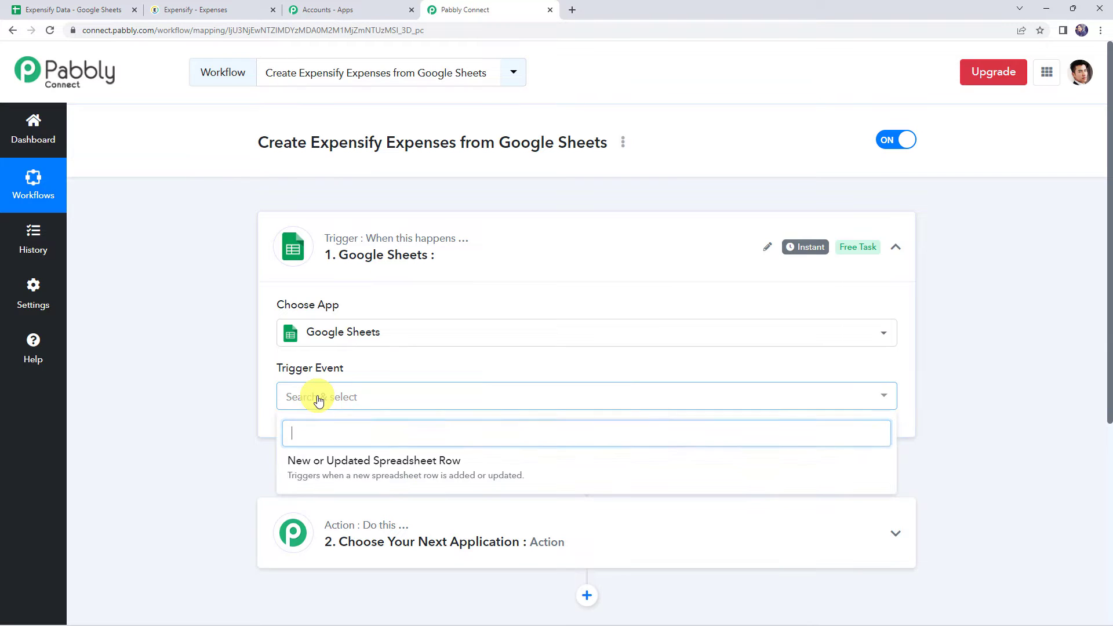
click(405, 473)
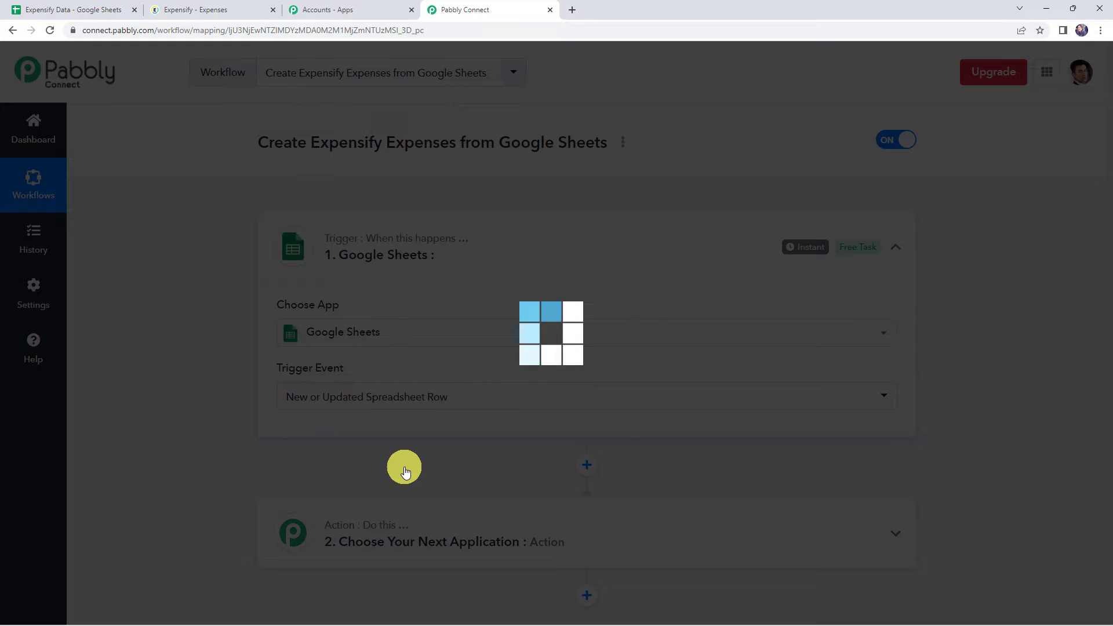
scroll(249, 416, down, 3)
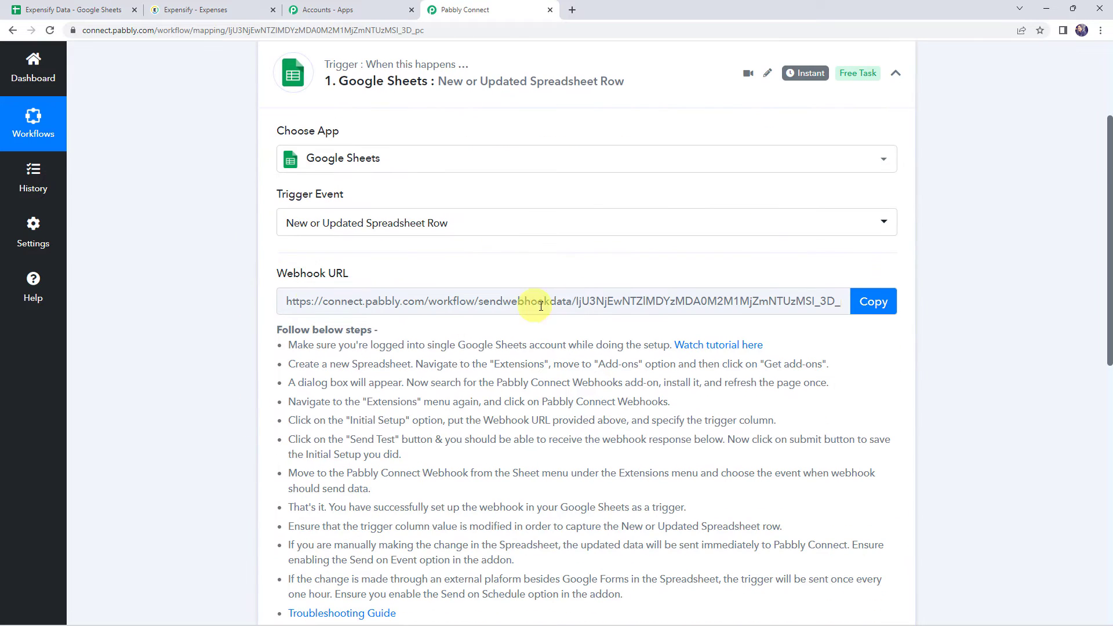
scroll(284, 325, down, 2)
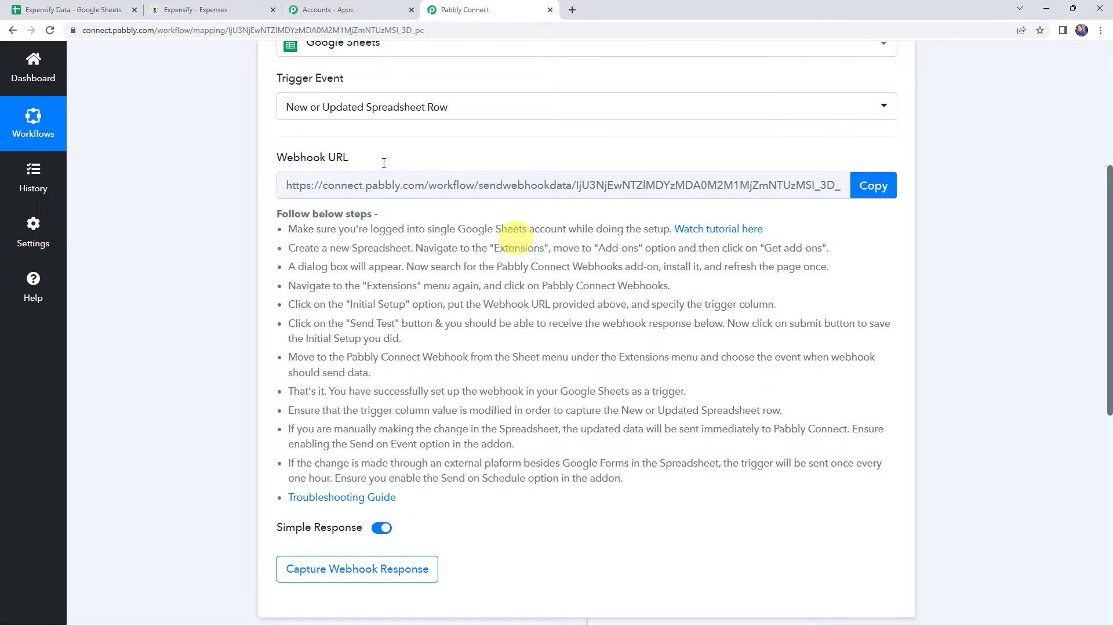
Step: Switch to the Expensify Data spreadsheet in Google Sheets and look up Pabbly Connect Webhooks in the add-on marketplace
click(62, 11)
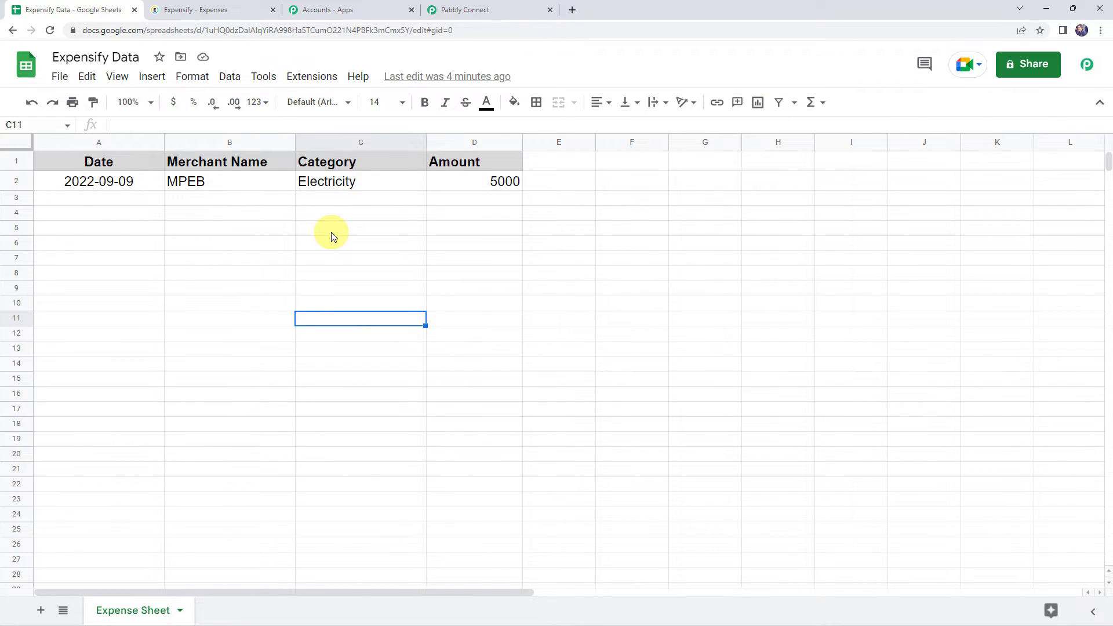
click(315, 80)
mouse_move(336, 114)
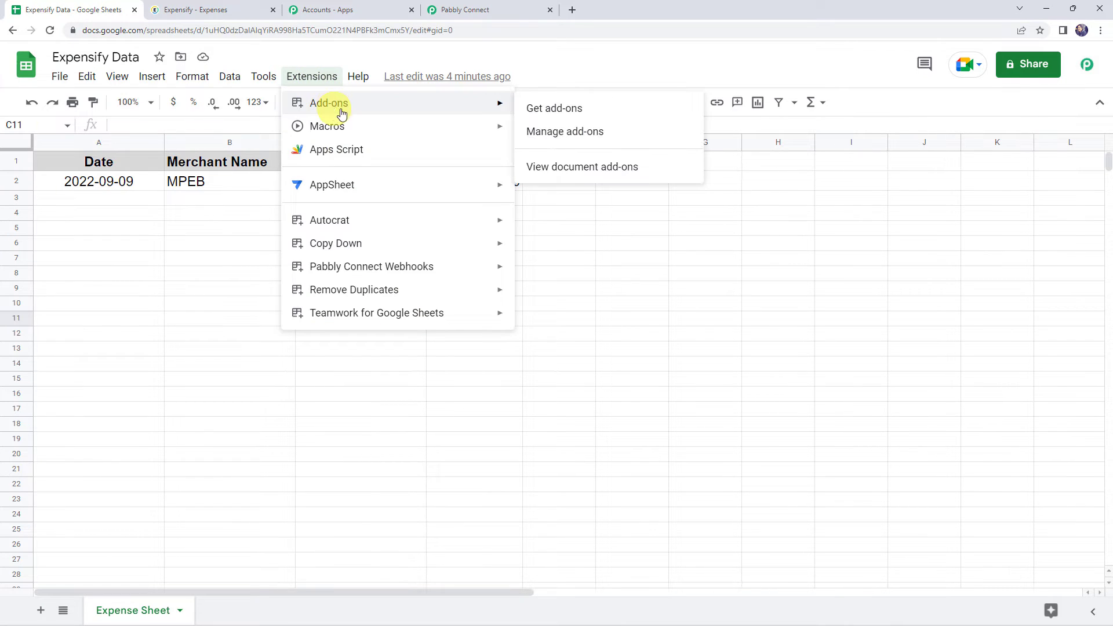
click(528, 110)
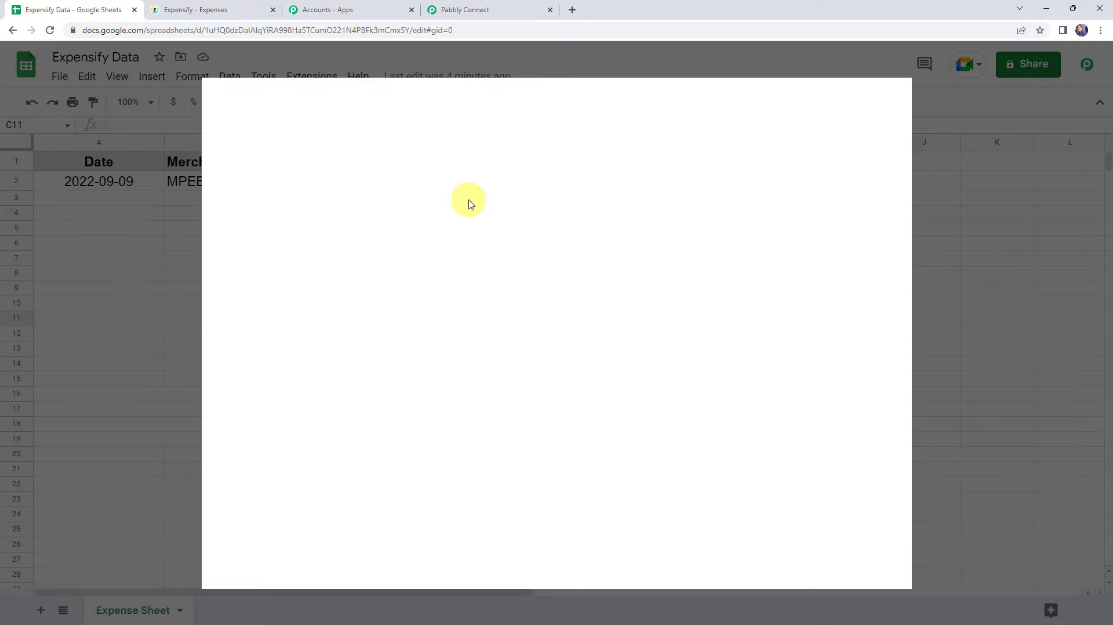
click(568, 103)
text(pabbly)
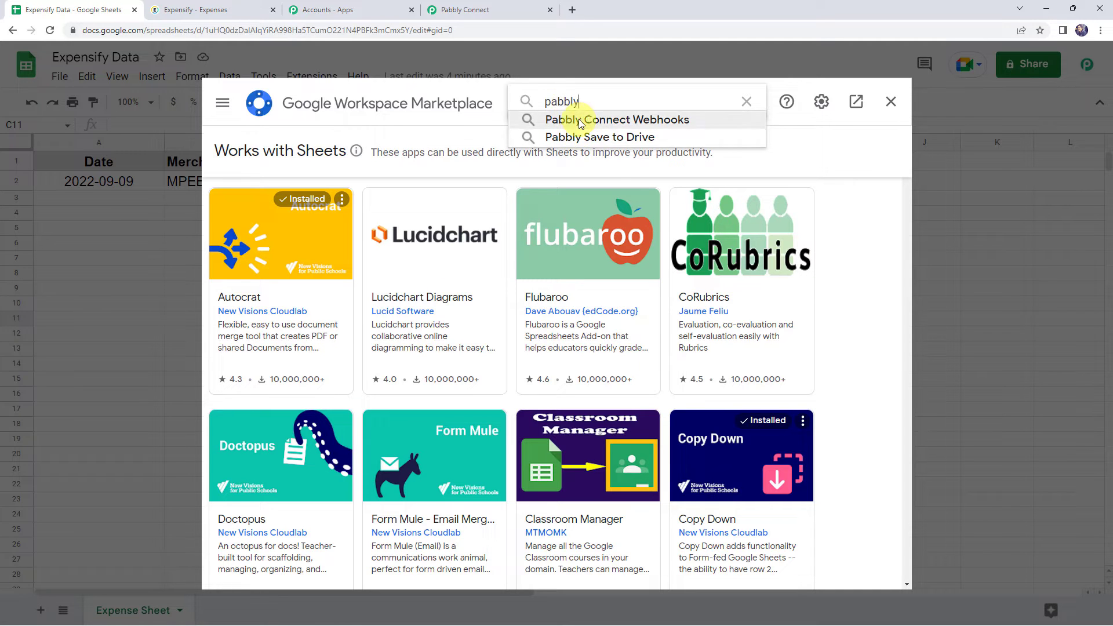
click(579, 120)
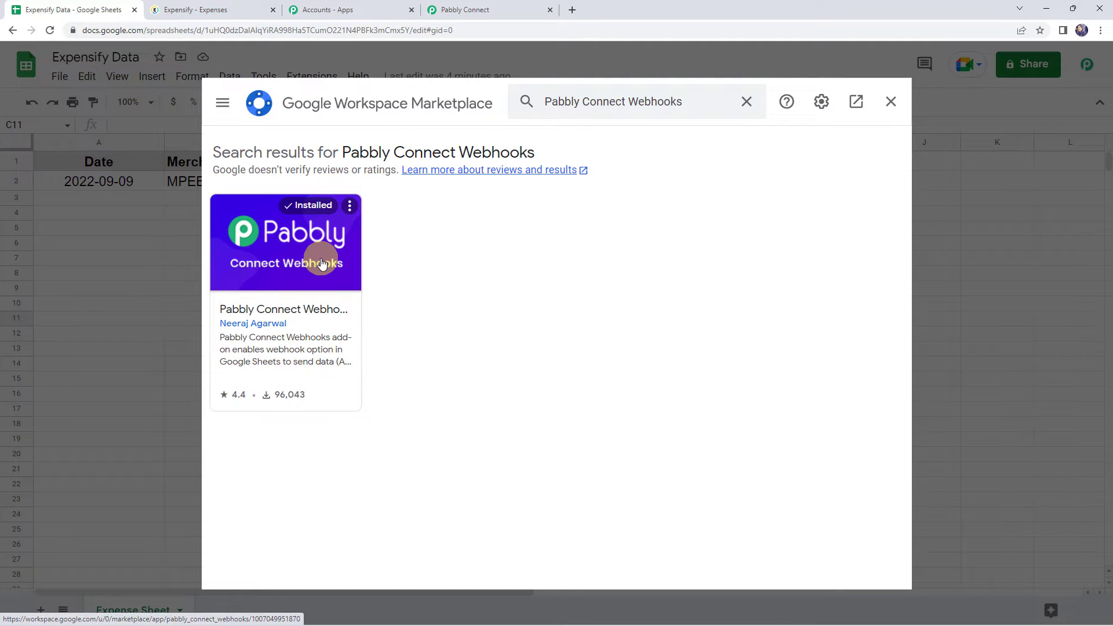
click(891, 102)
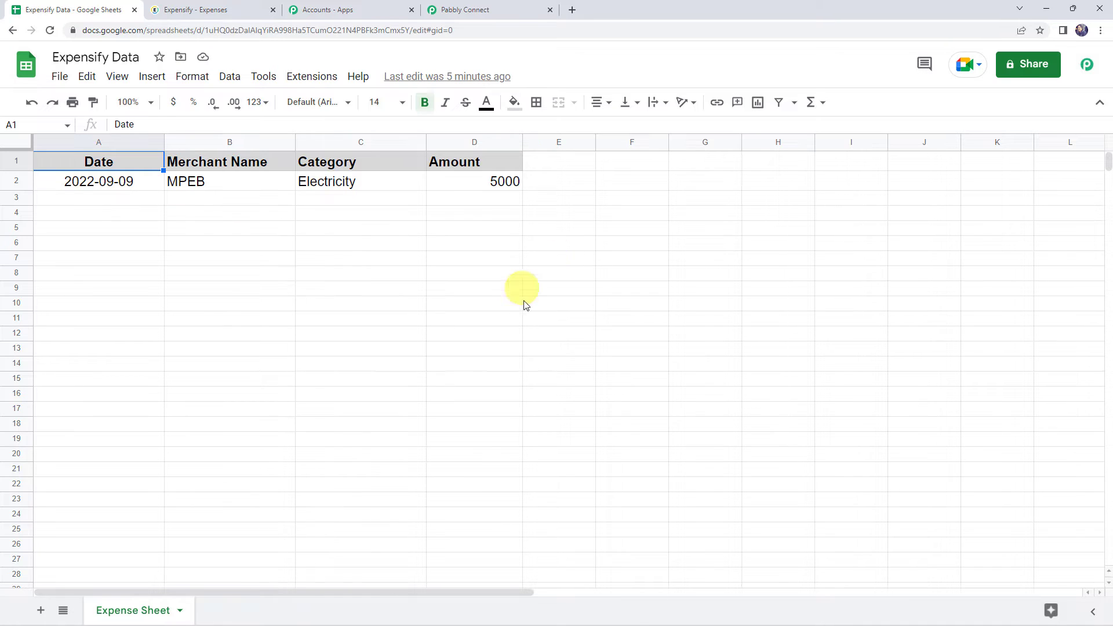
Step: Open the Initial Setup of Pabbly Connect Webhooks for the sheet and fill in the webhook URL copied from the Pabbly Connect workflow
click(301, 84)
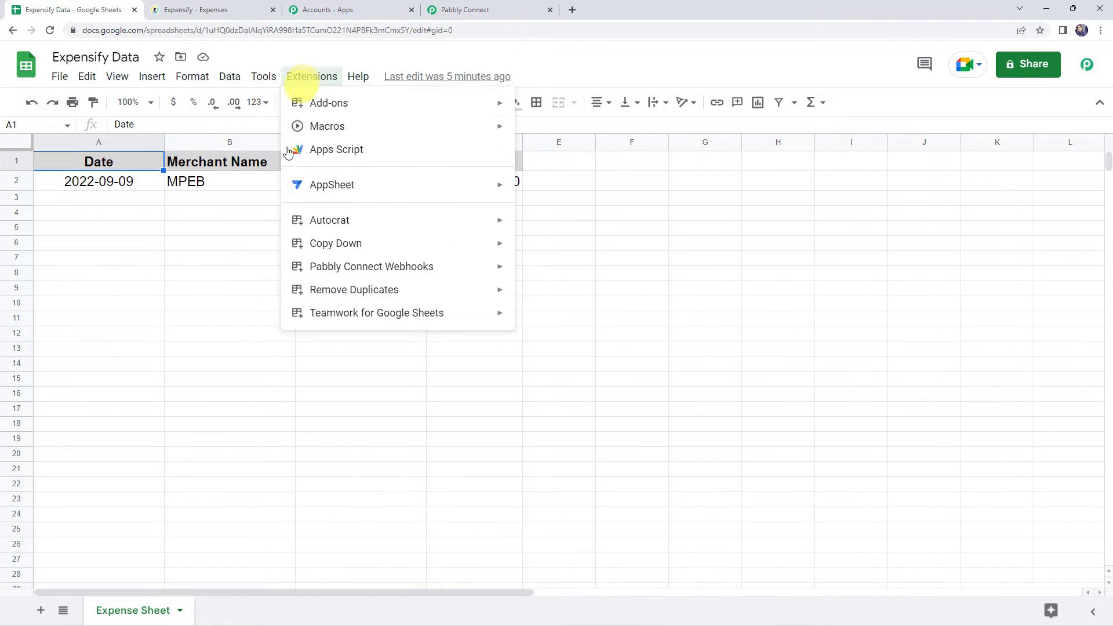
mouse_move(358, 271)
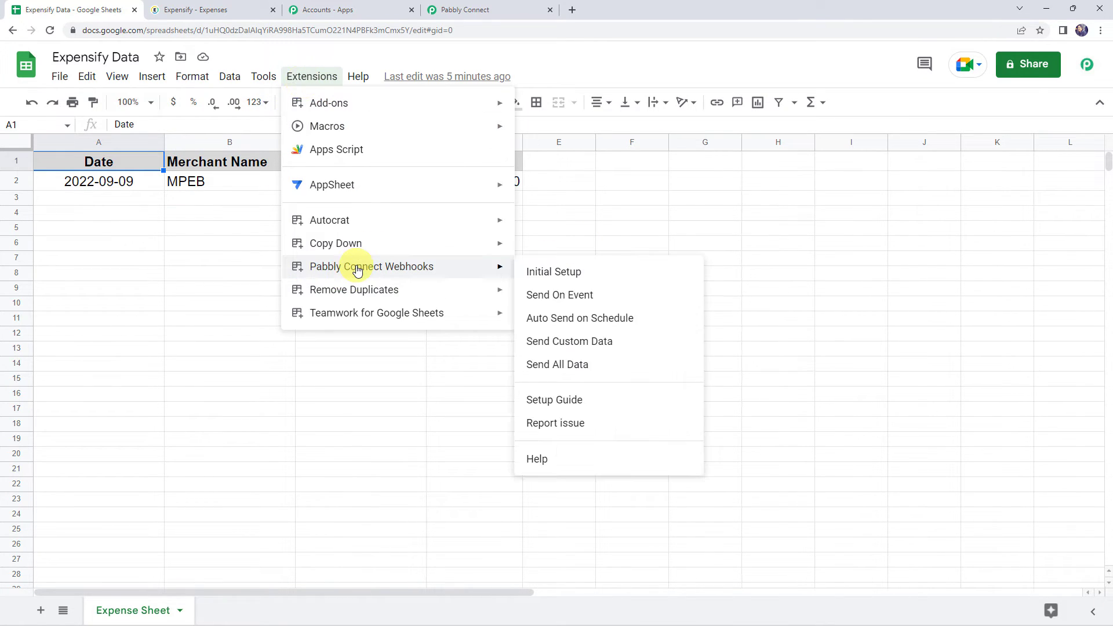
click(553, 272)
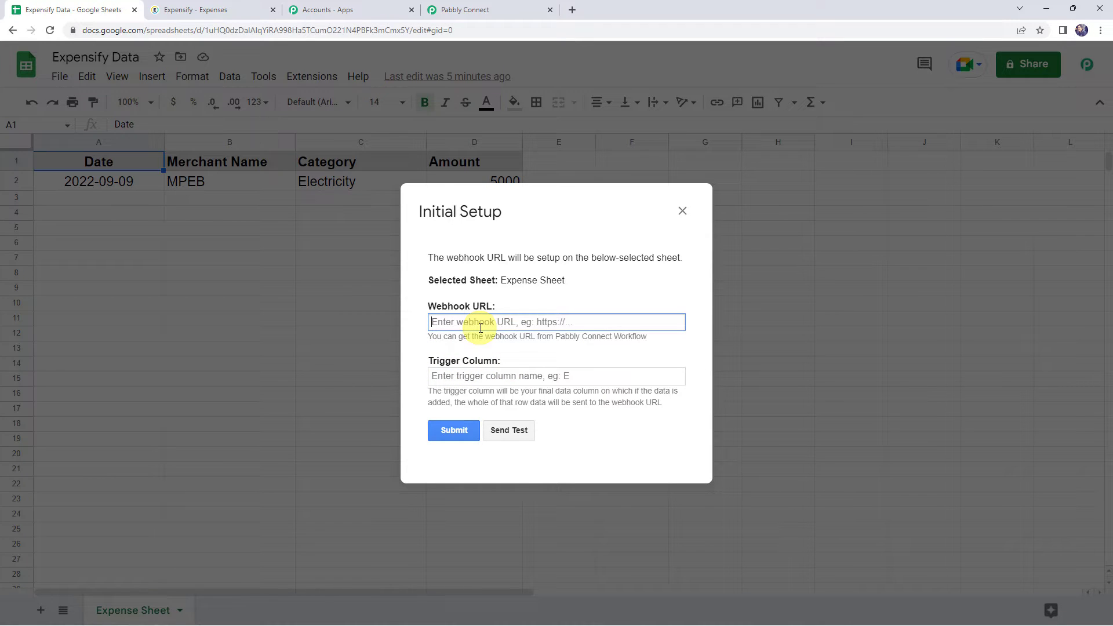
click(495, 10)
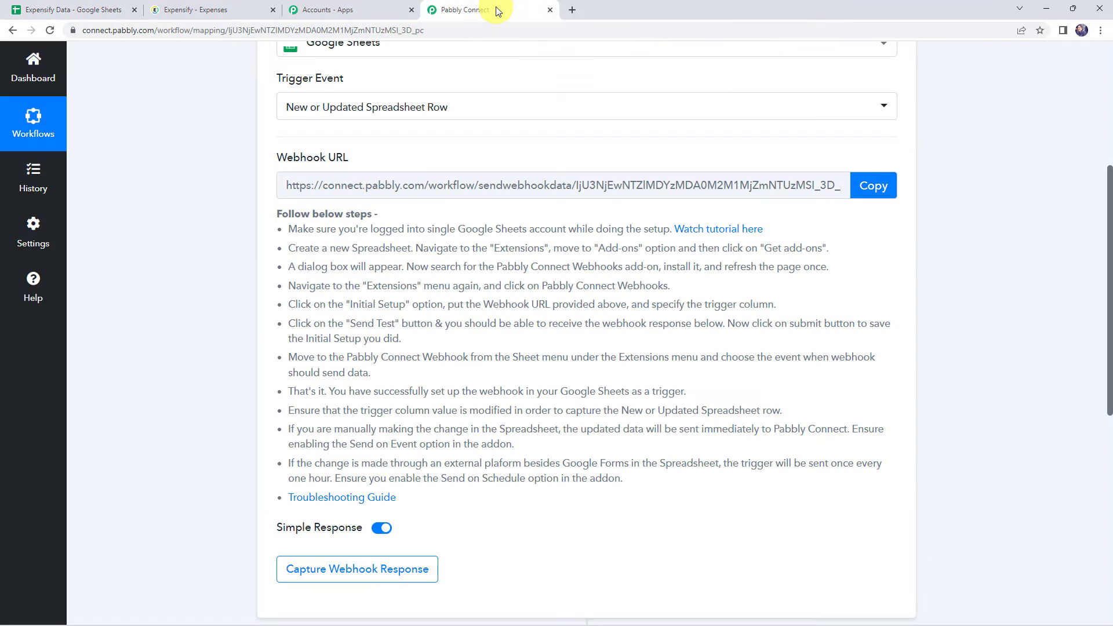
click(870, 187)
click(94, 8)
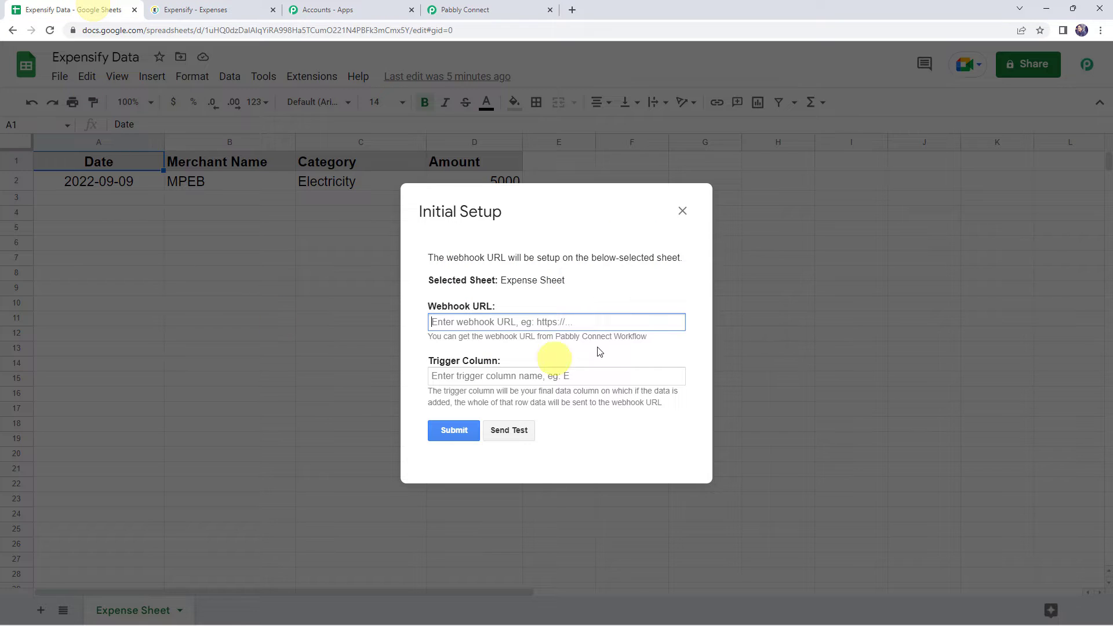
right_click(521, 322)
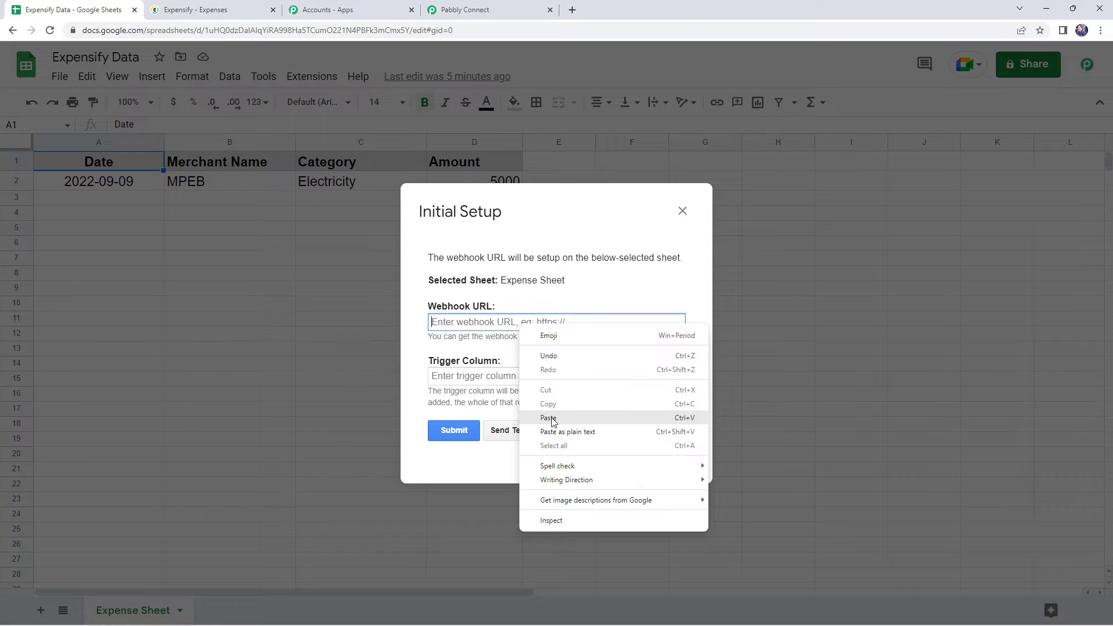
click(550, 418)
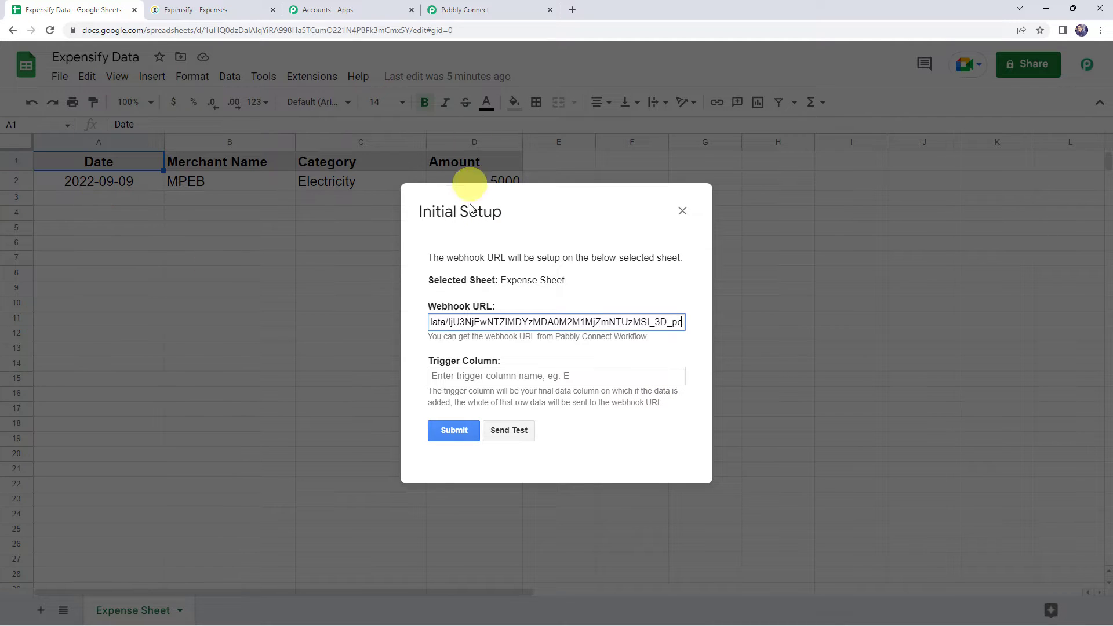
Step: Complete the Initial Setup with trigger column D, sending test data before submitting it
click(461, 374)
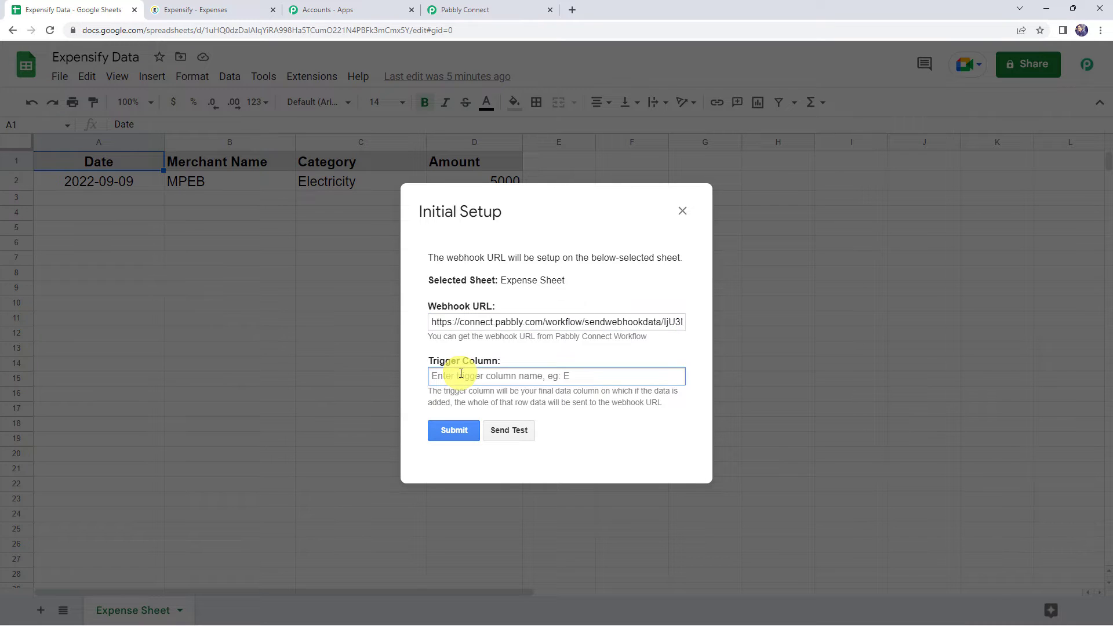
text(D)
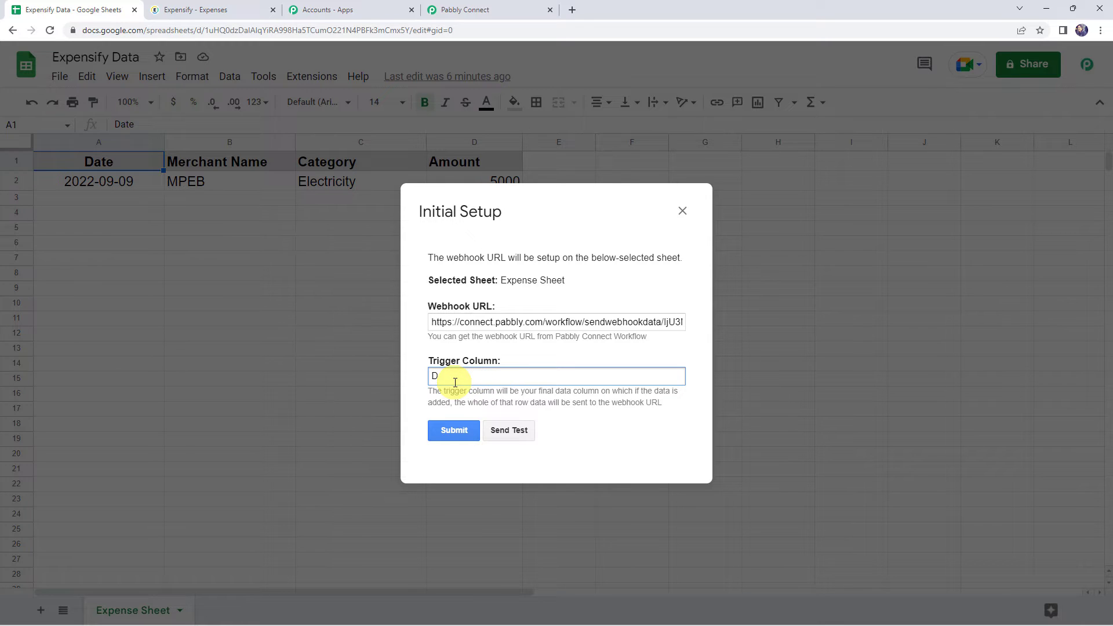
click(514, 431)
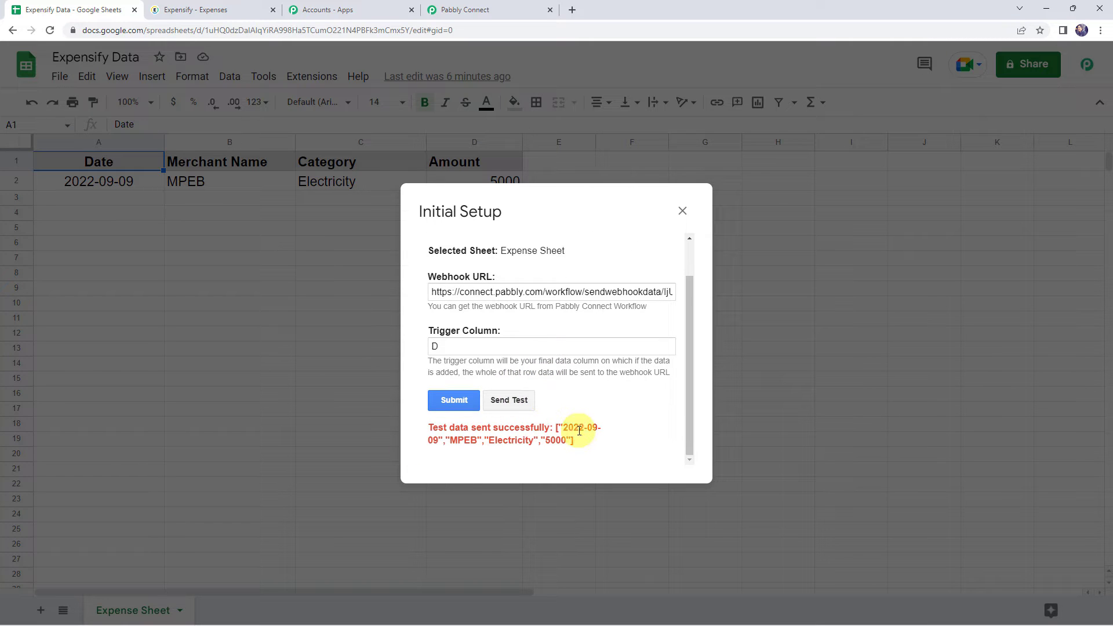
click(448, 401)
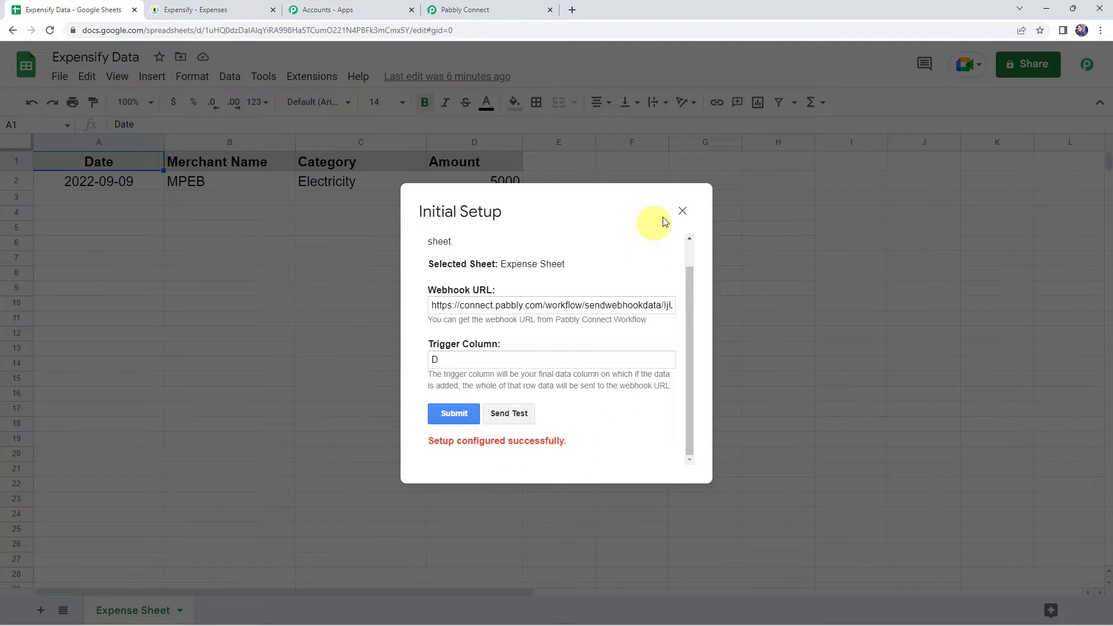
click(681, 211)
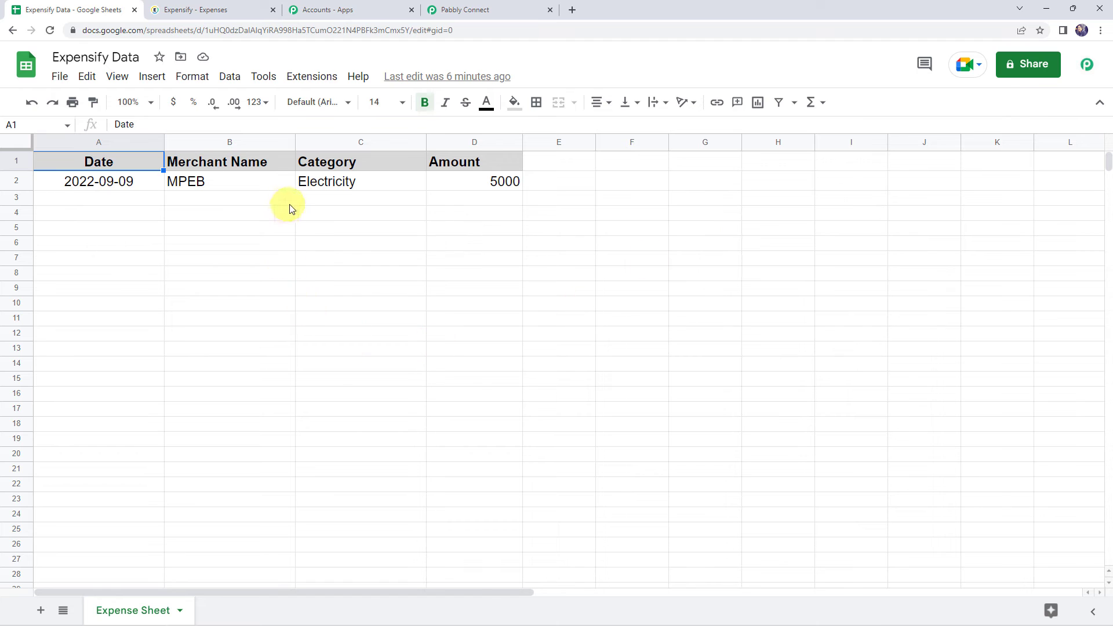
Step: Enable Send On Event for the Pabbly Connect Webhooks add-on and check that the option is ticked
click(313, 81)
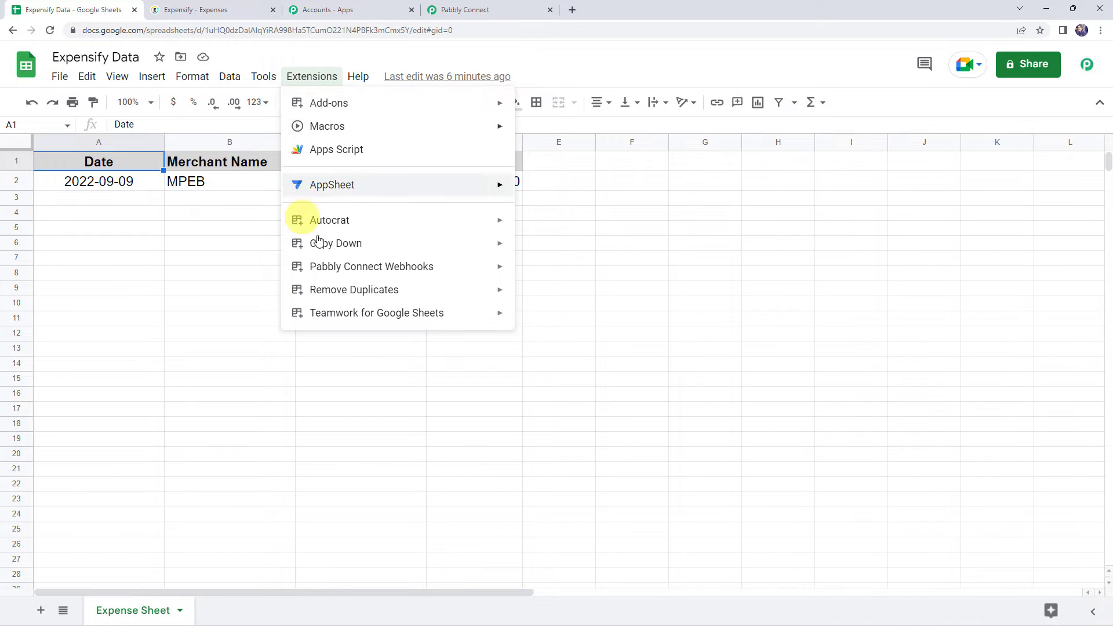
mouse_move(325, 266)
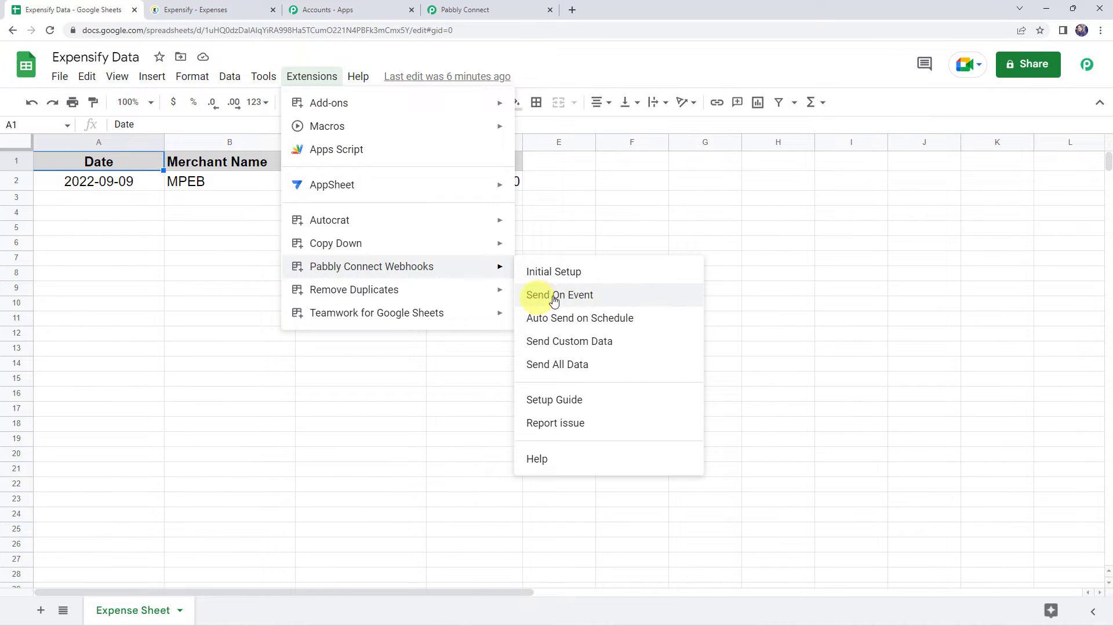
click(583, 301)
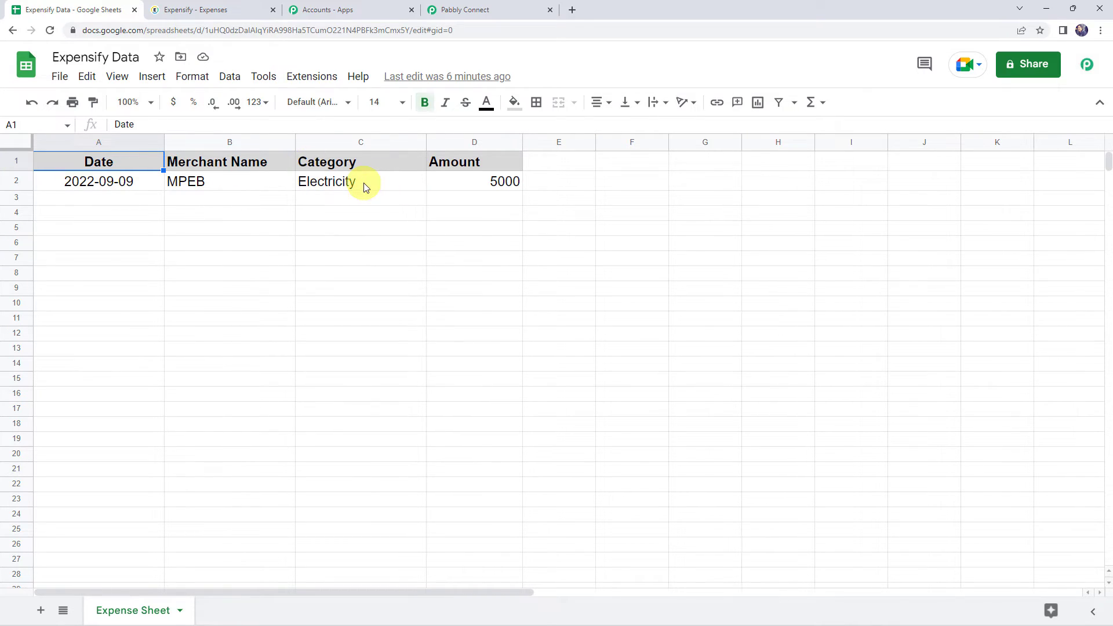
click(313, 77)
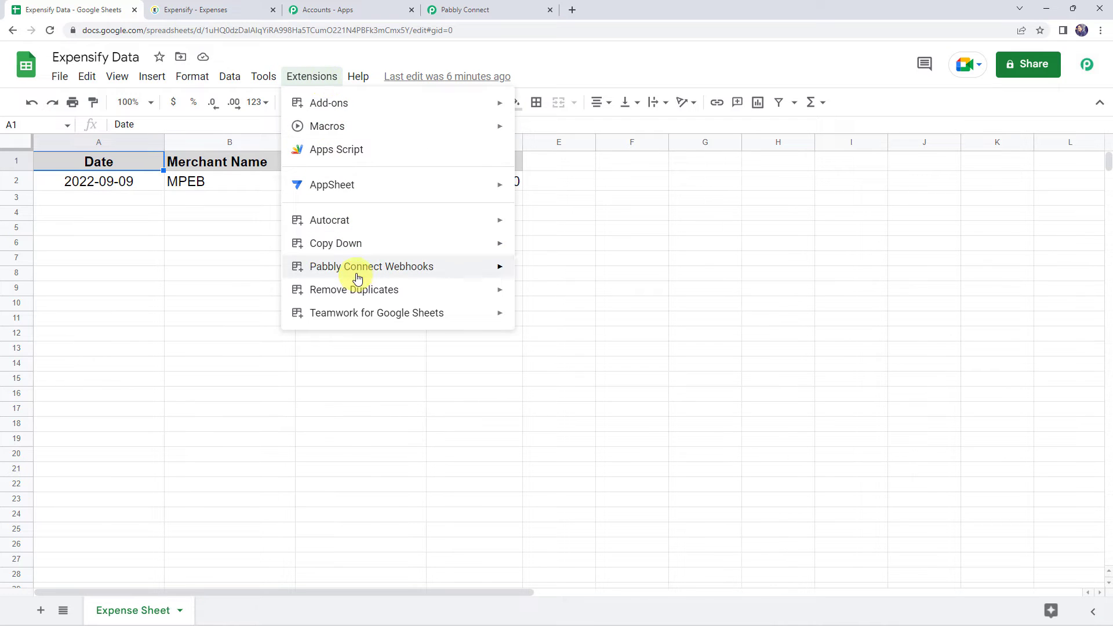
mouse_move(464, 269)
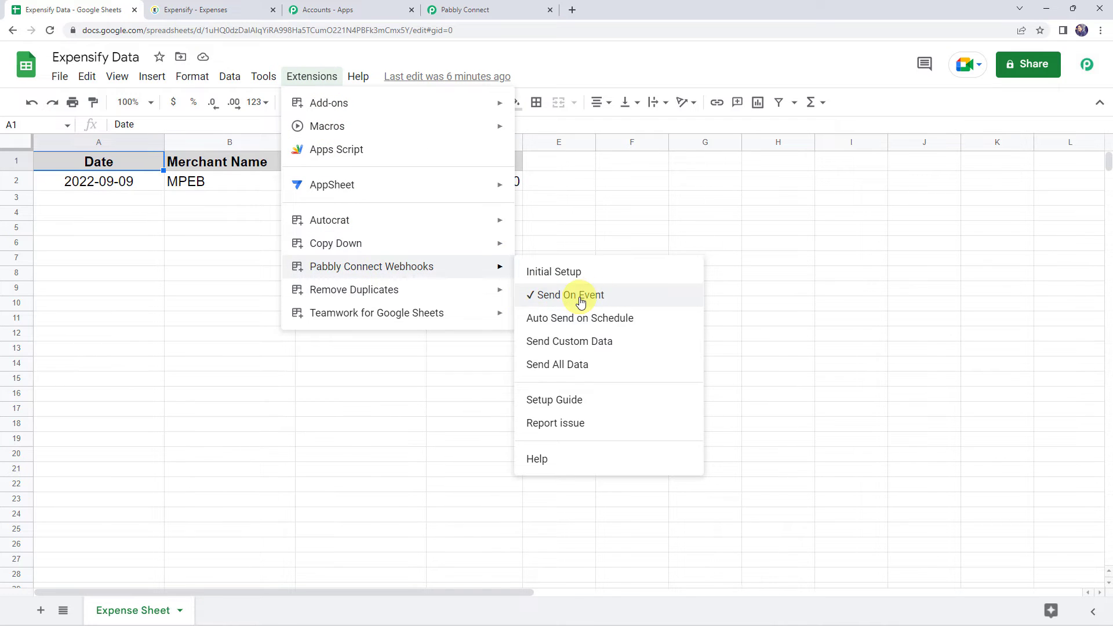
click(422, 351)
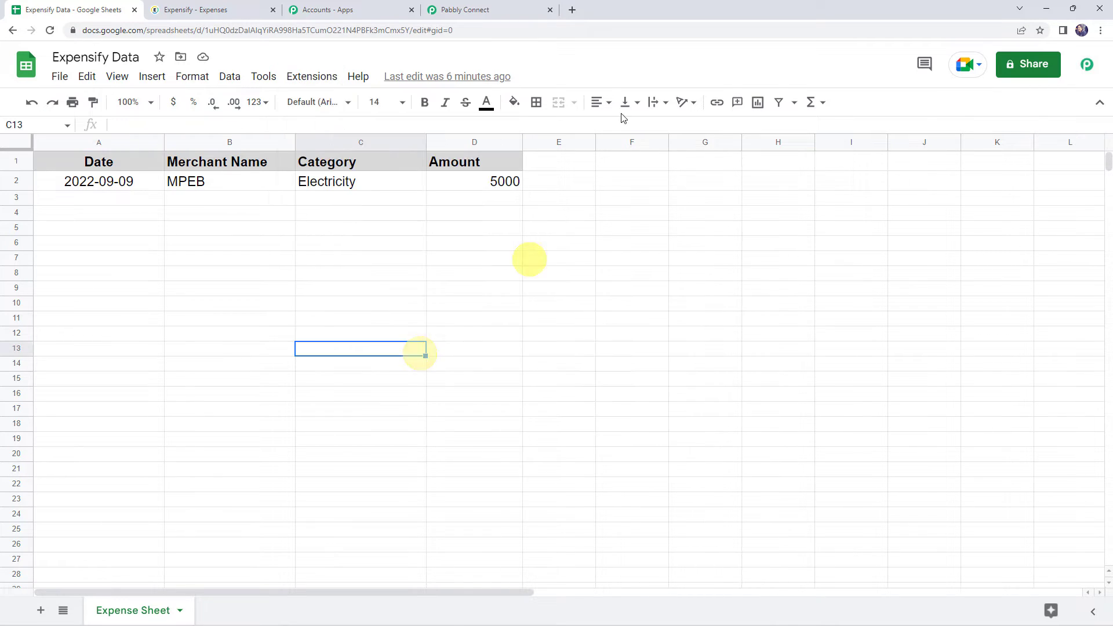
Step: Switch back to Pabbly Connect and review the received webhook response, including the date, merchant, category, amount, spreadsheet and sheet name fields
click(502, 12)
scroll(246, 287, down, 8)
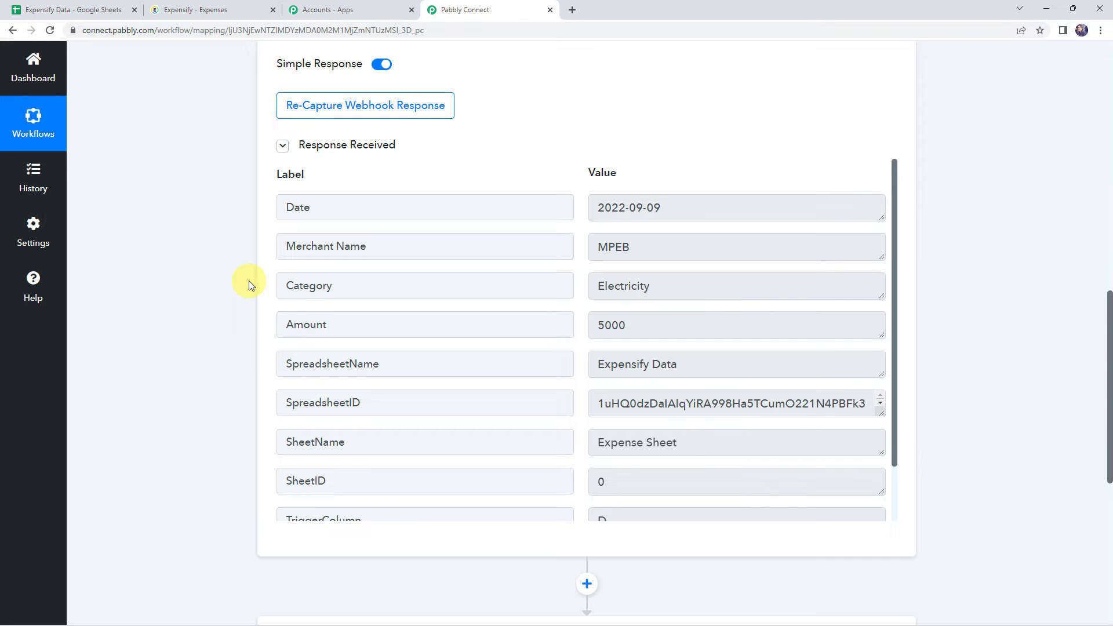
click(676, 209)
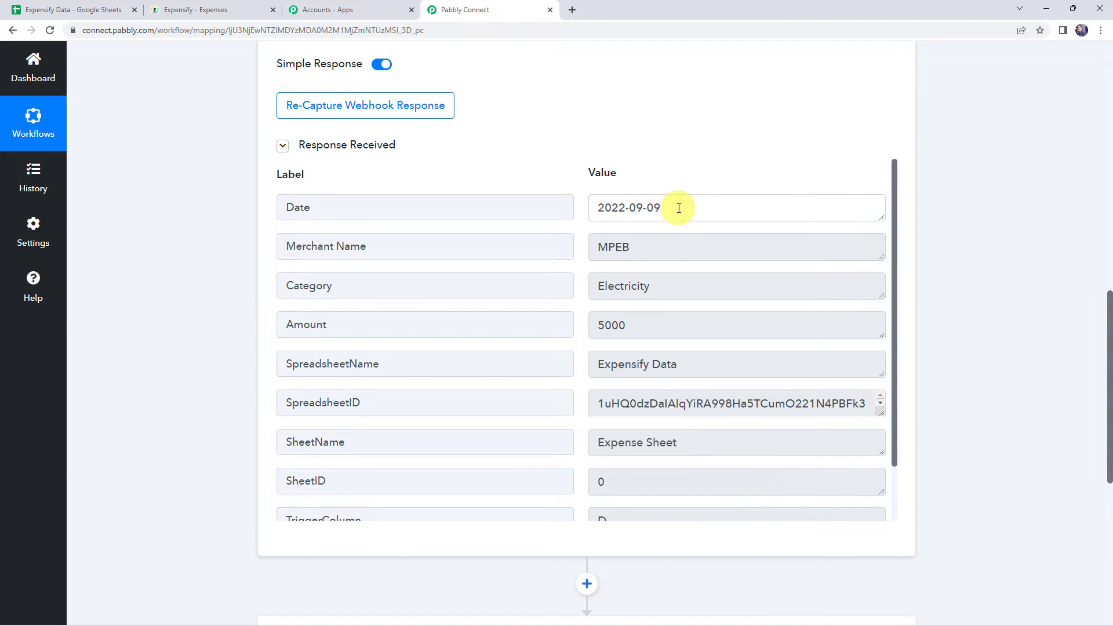
click(666, 248)
click(688, 286)
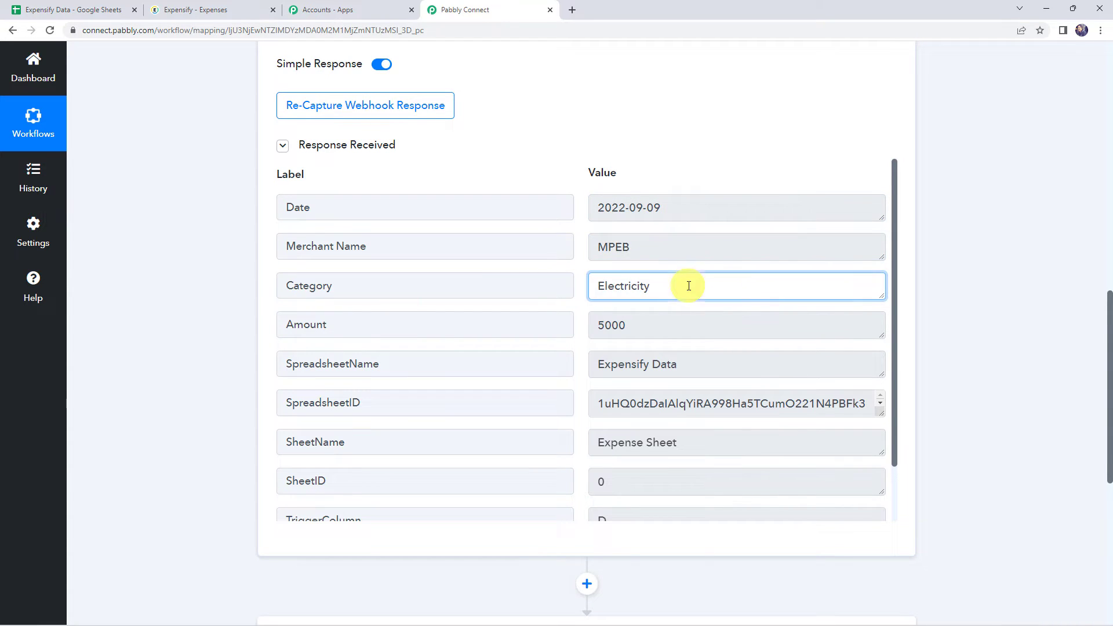
click(682, 320)
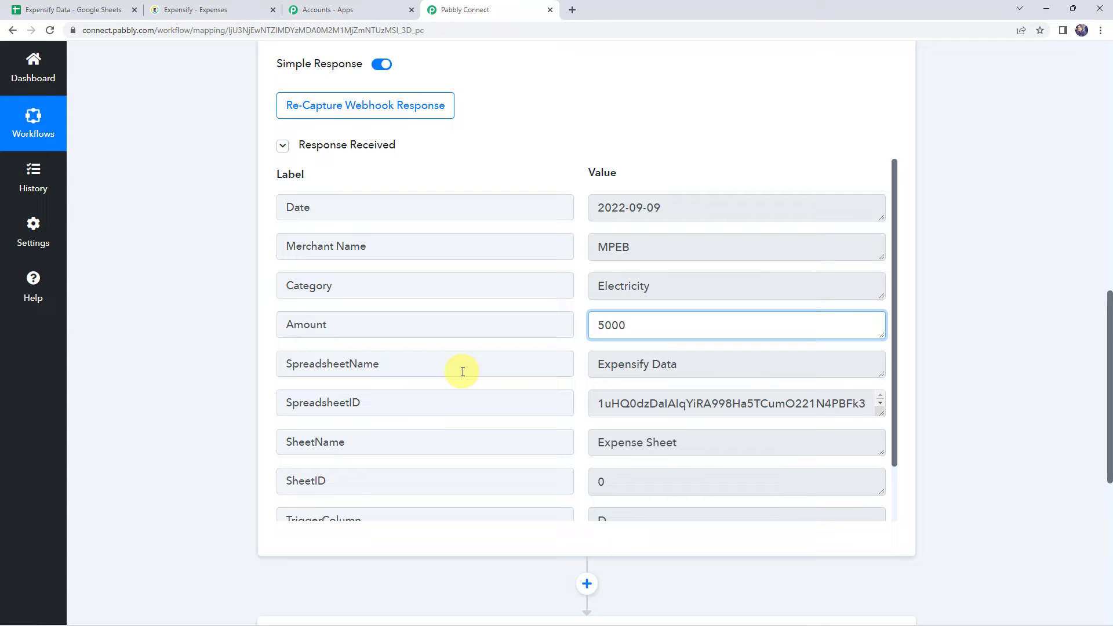
click(712, 373)
click(707, 442)
scroll(708, 443, down, 1)
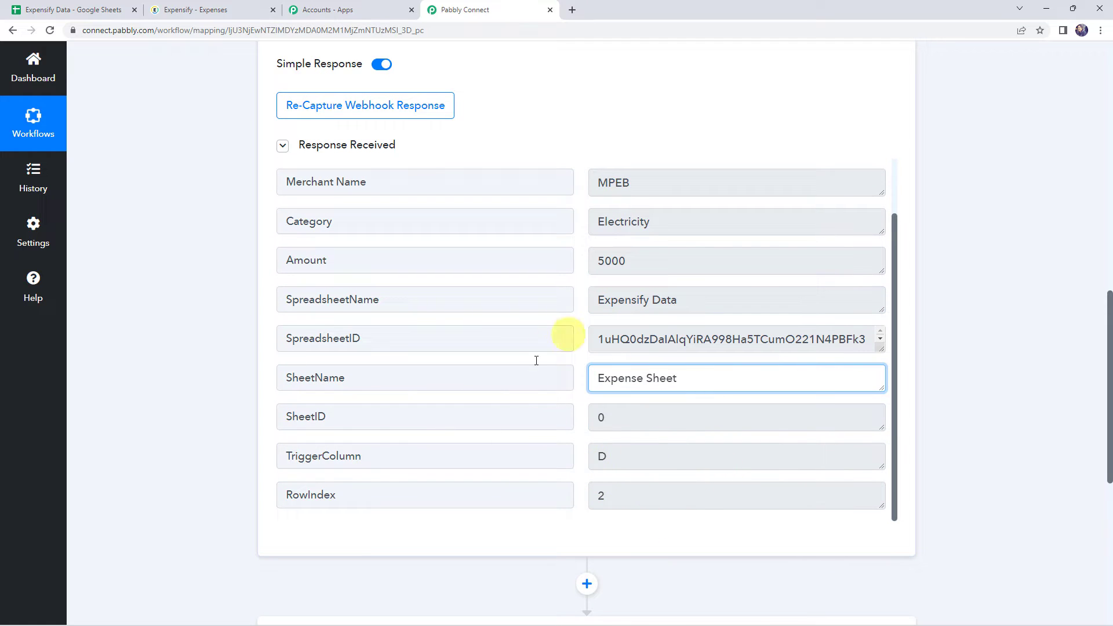
Step: Set the workflow's second step to the Expensify app with the Create Expense action event
scroll(529, 370, up, 1)
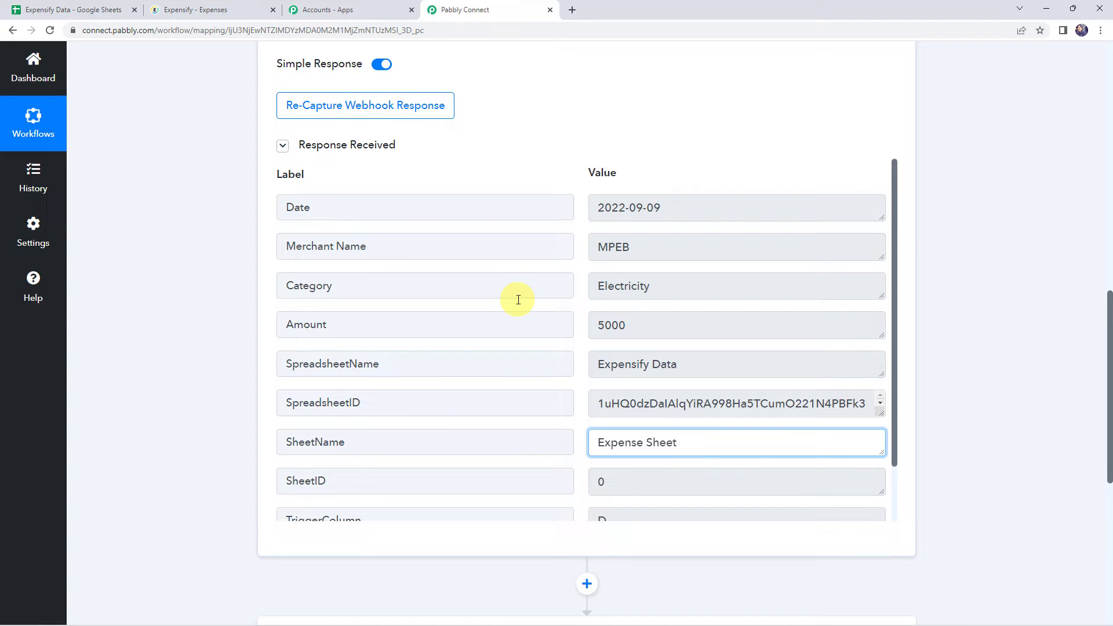
scroll(186, 332, down, 7)
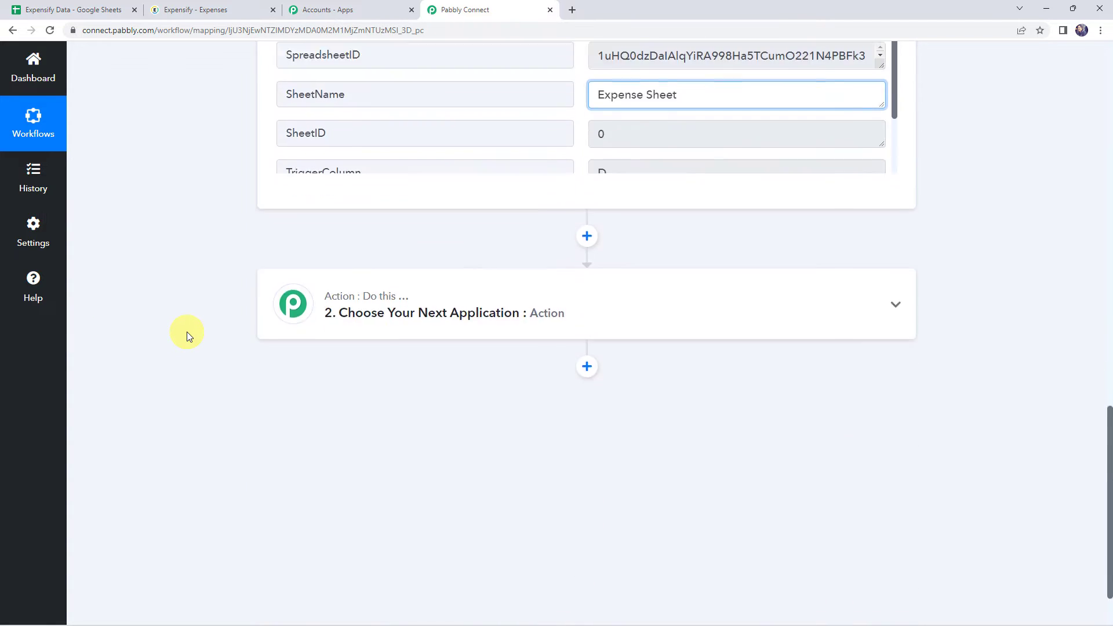
click(515, 238)
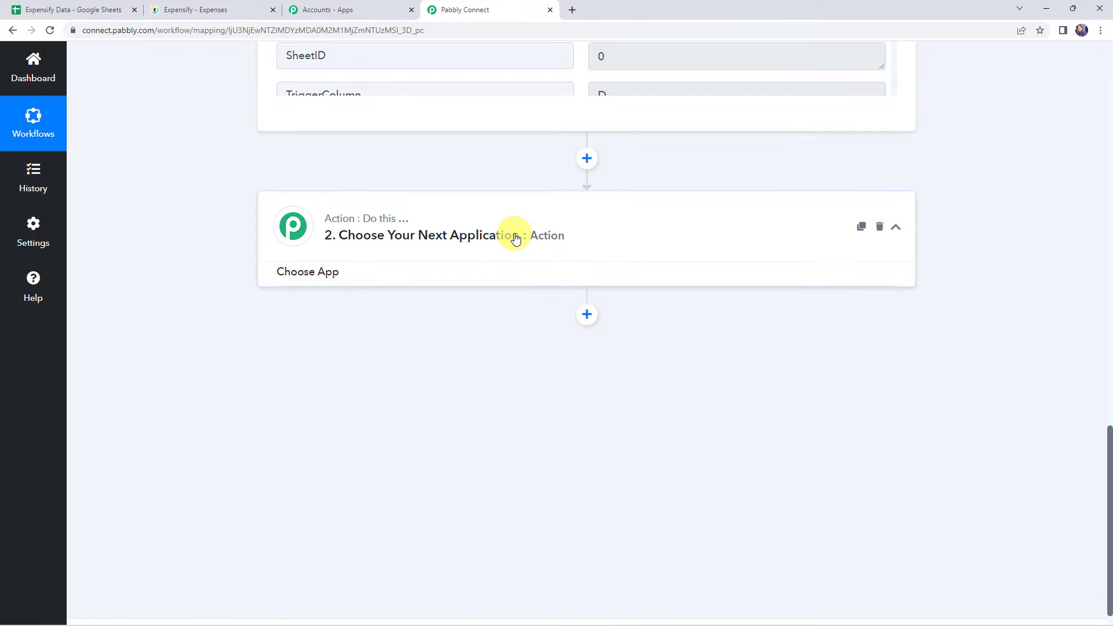
click(336, 313)
text(Expensify)
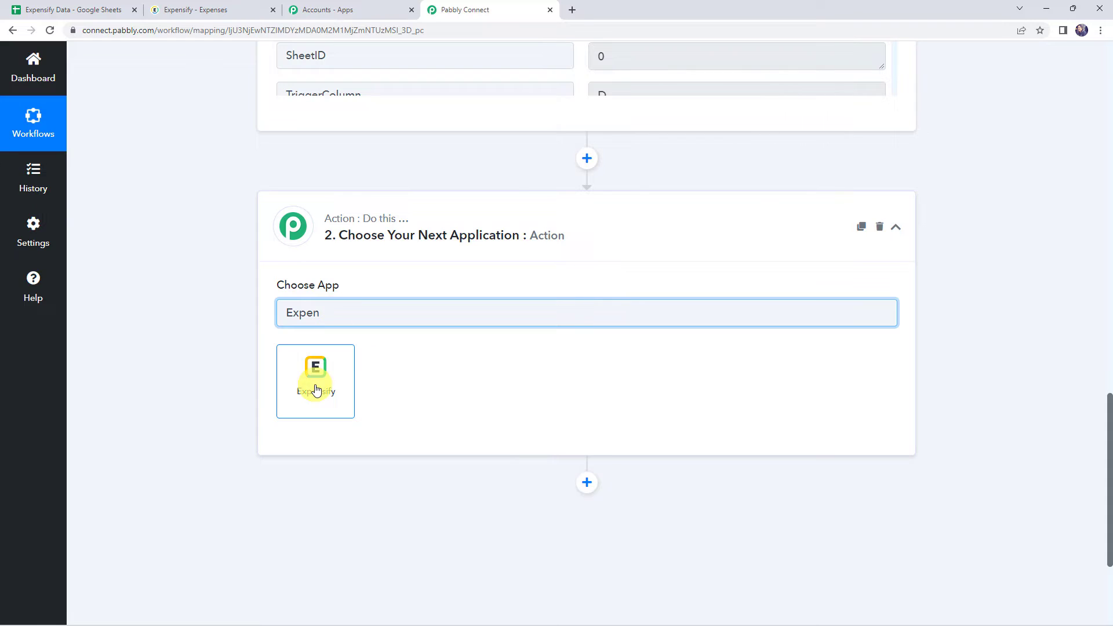
click(316, 388)
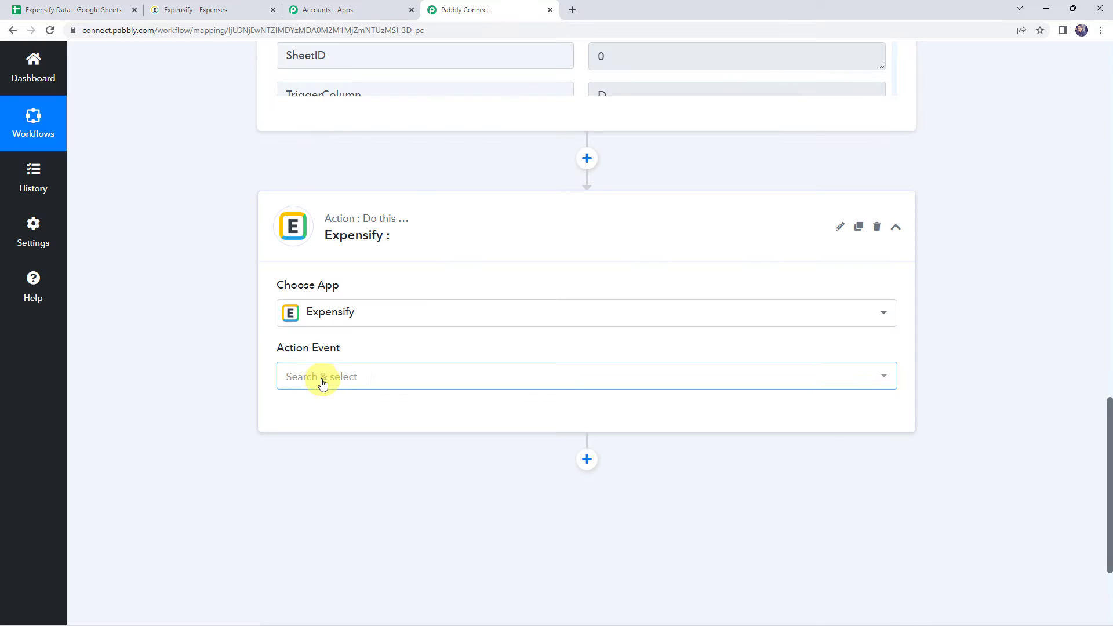
click(322, 384)
click(349, 443)
Step: Start a new Expensify connection for the action and open the linked Expensify integrations page in a separate tab
click(311, 413)
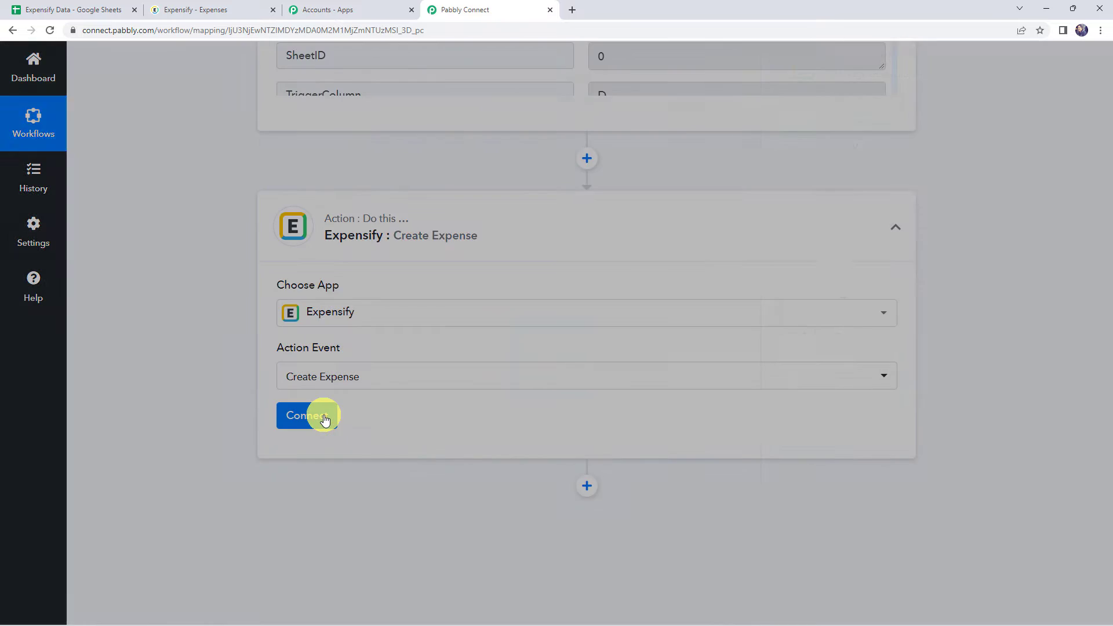
click(572, 192)
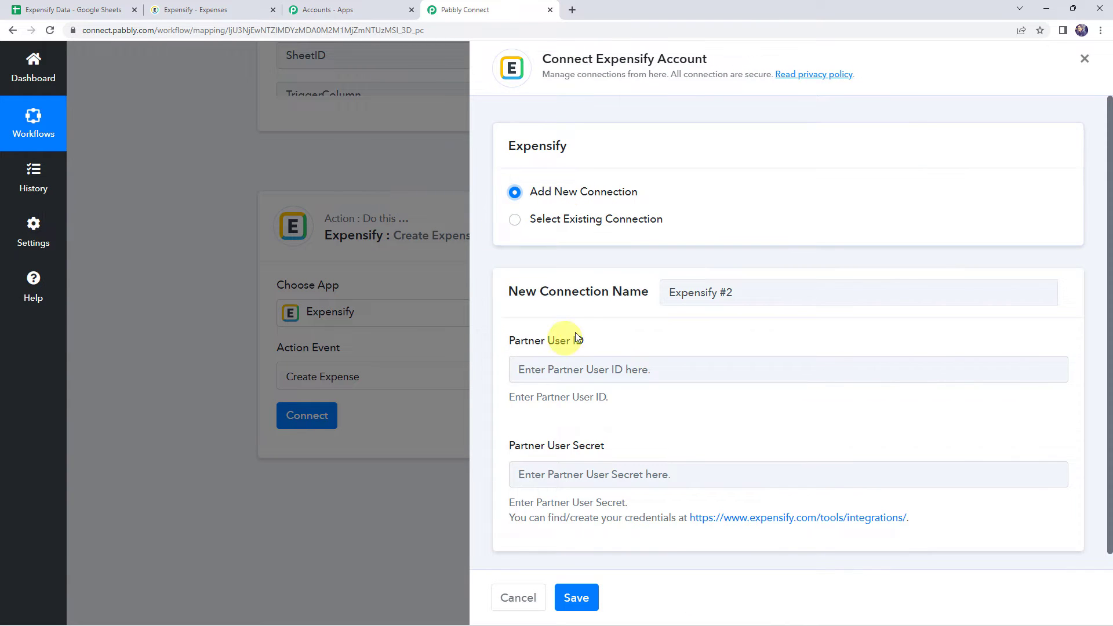
scroll(504, 327, down, 1)
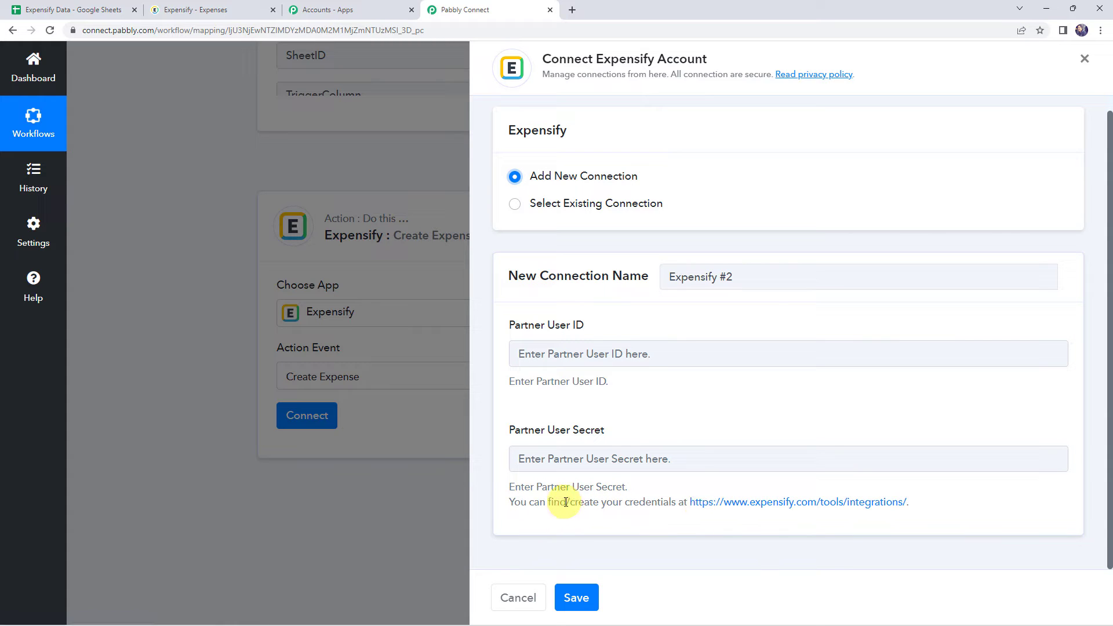
right_click(759, 502)
click(783, 386)
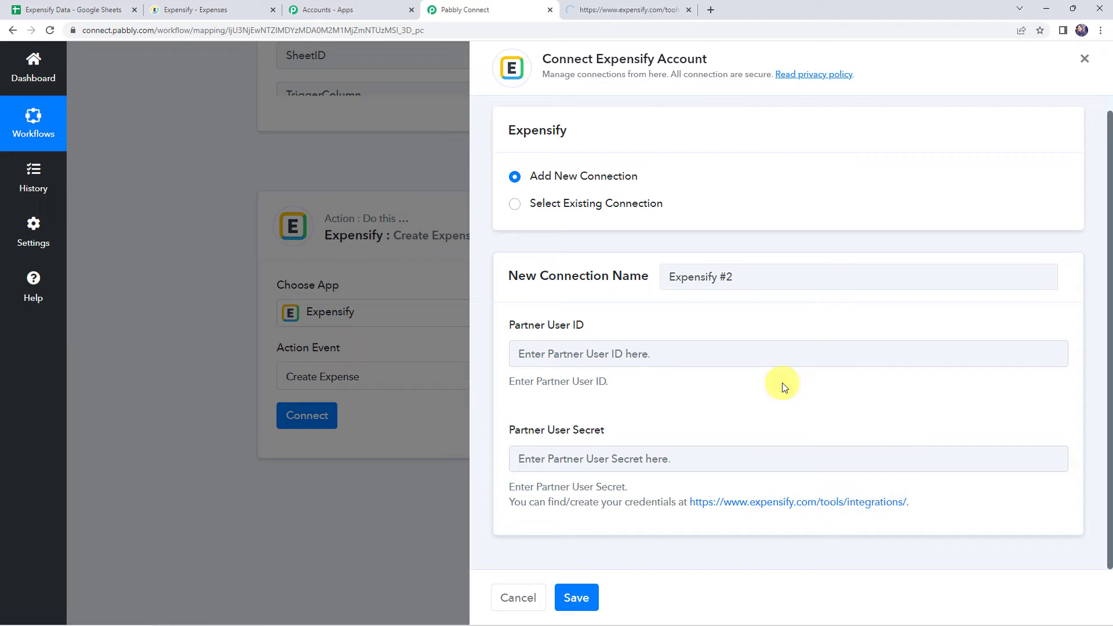
click(620, 9)
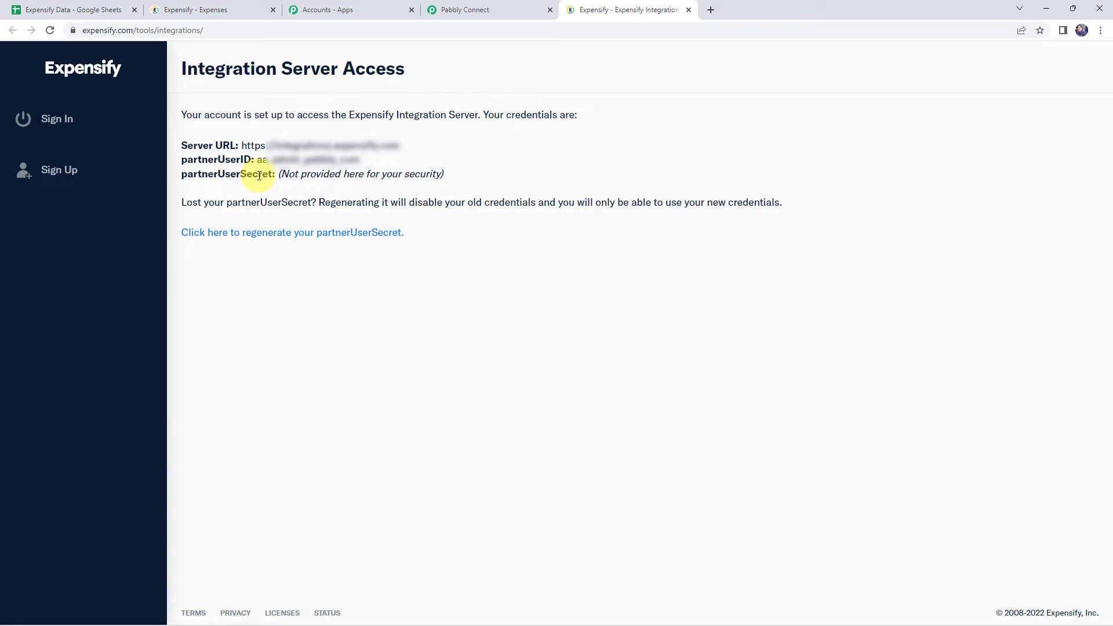
Step: Copy the partnerUserID from the Expensify integrations page into the Partner User ID field of the new Pabbly Connect connection
click(485, 10)
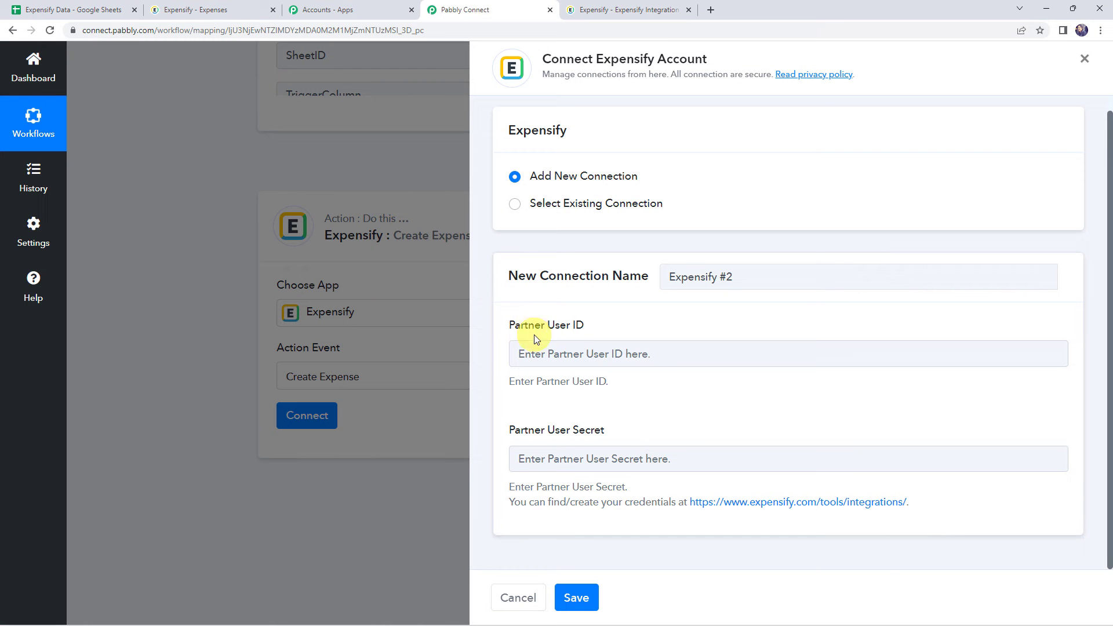
click(596, 8)
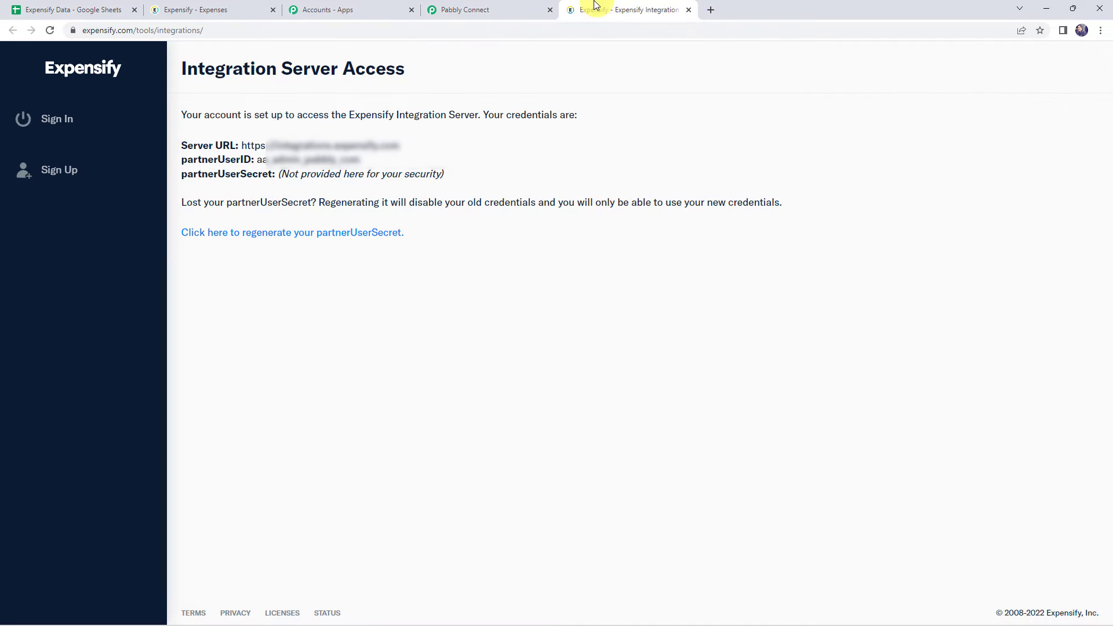
drag(259, 158, 382, 160)
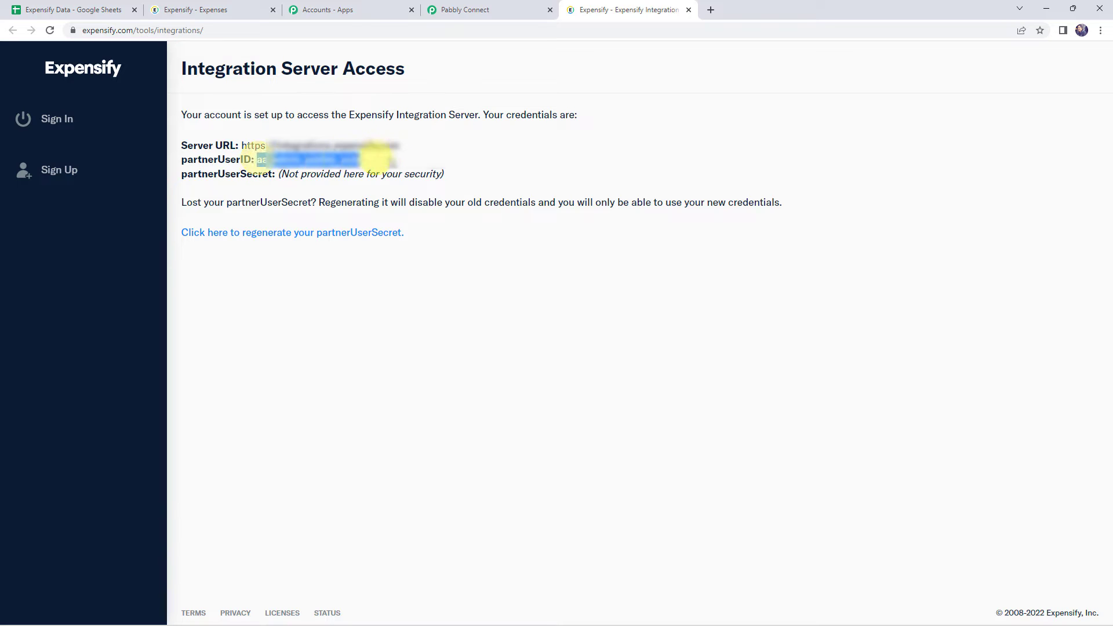
click(440, 10)
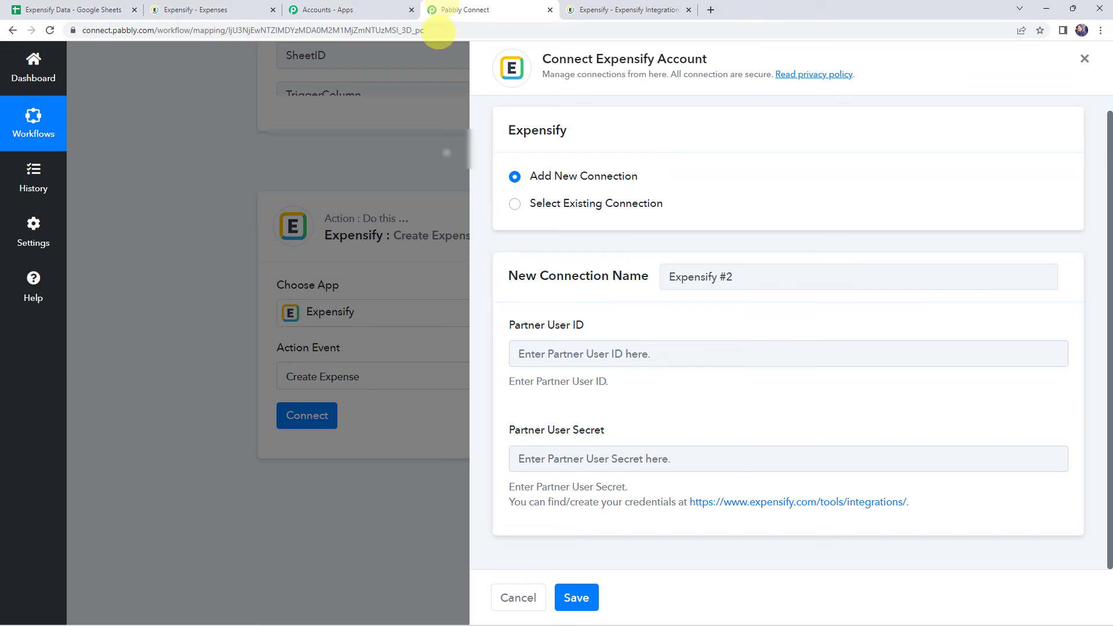
right_click(551, 347)
click(584, 441)
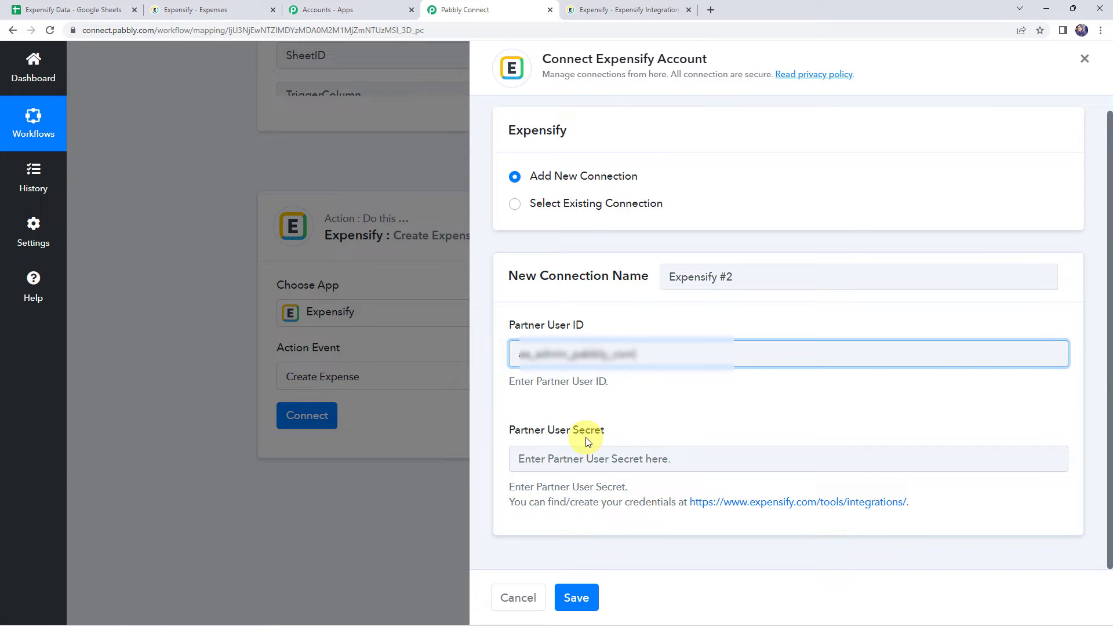
Step: Regenerate the partnerUserSecret on the Expensify integrations page and copy it into the Partner User Secret field in Pabbly Connect
click(621, 10)
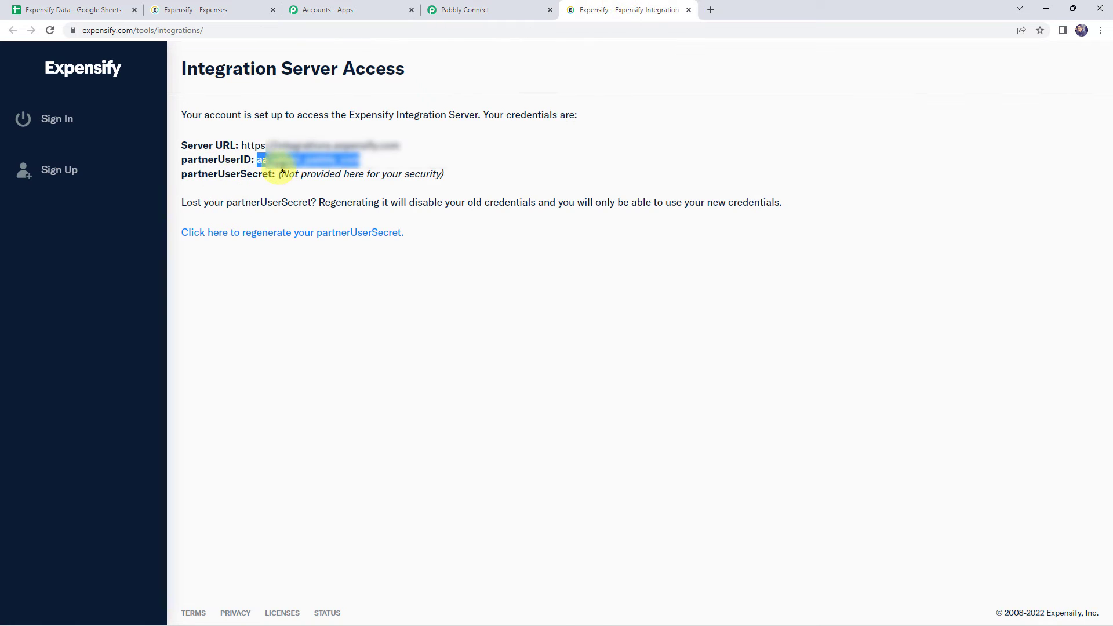
drag(284, 175, 466, 176)
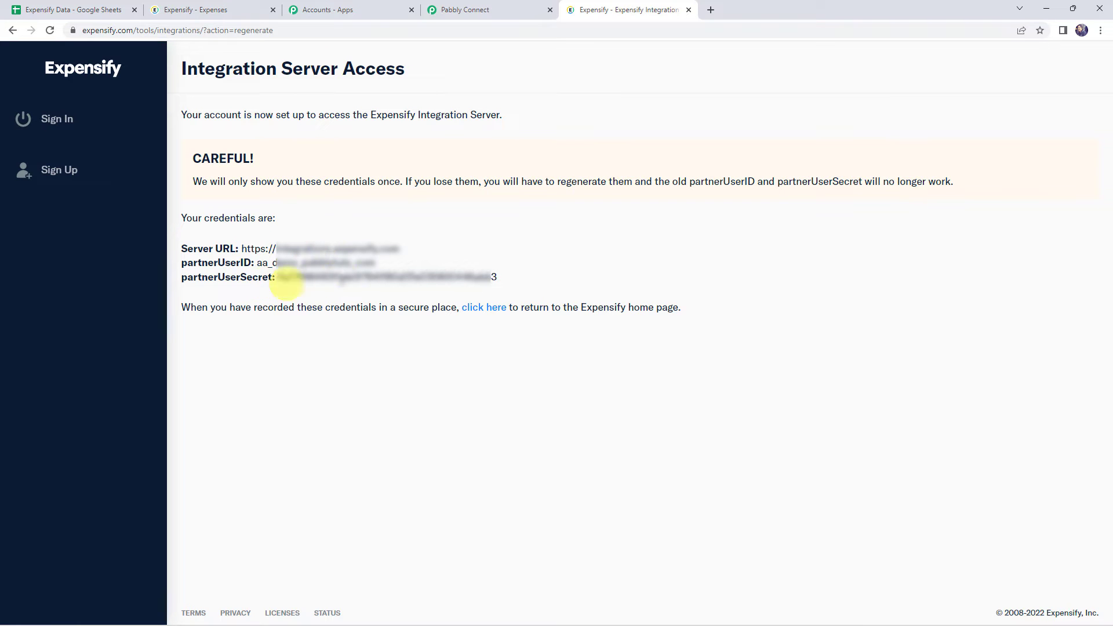
drag(277, 277, 517, 276)
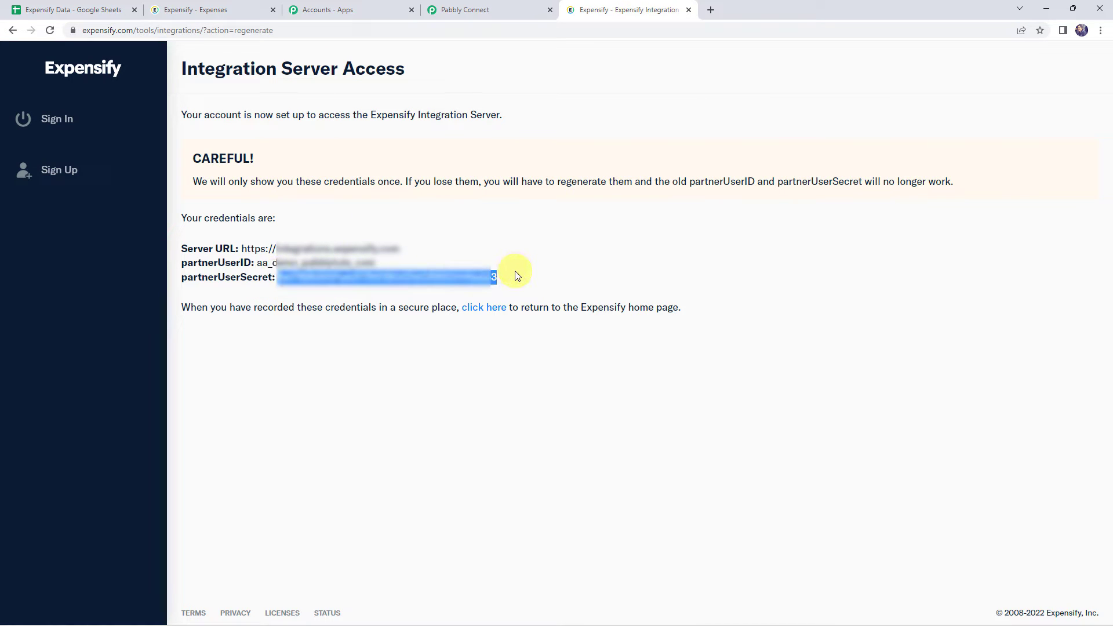
click(461, 9)
click(529, 458)
right_click(530, 457)
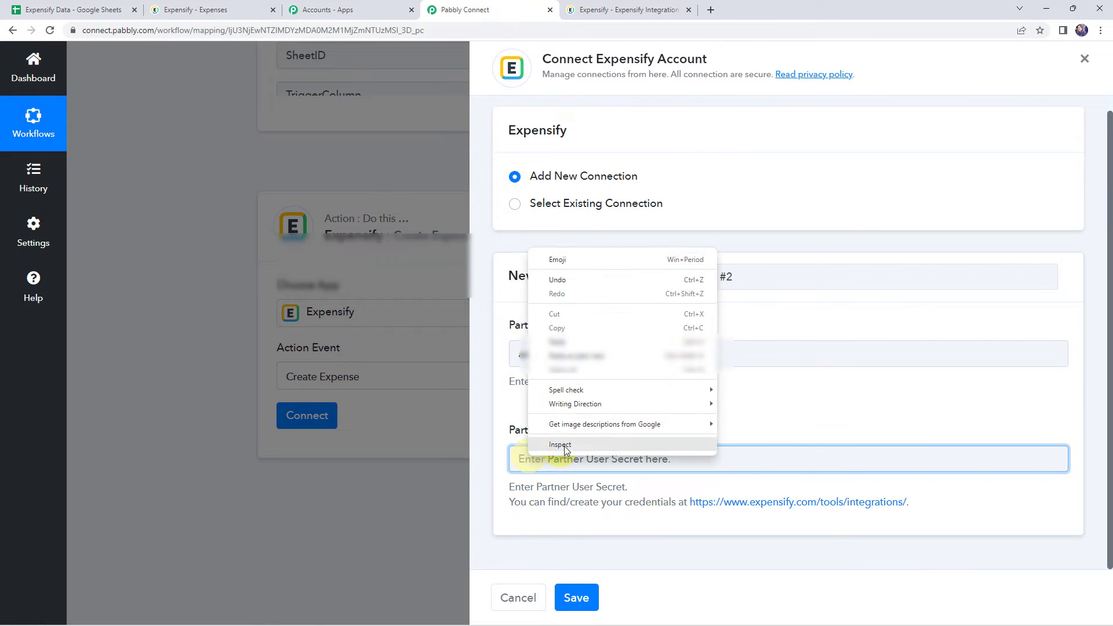
click(558, 342)
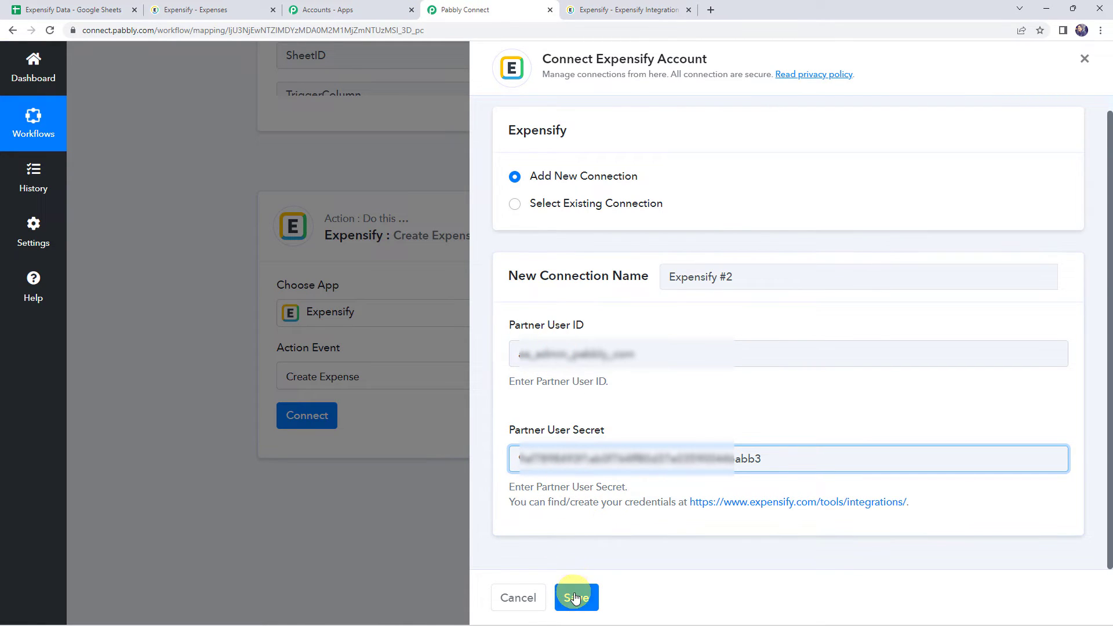
Step: Review the credentials note on the Expensify integrations page, and save the new Expensify connection in Pabbly Connect
click(630, 10)
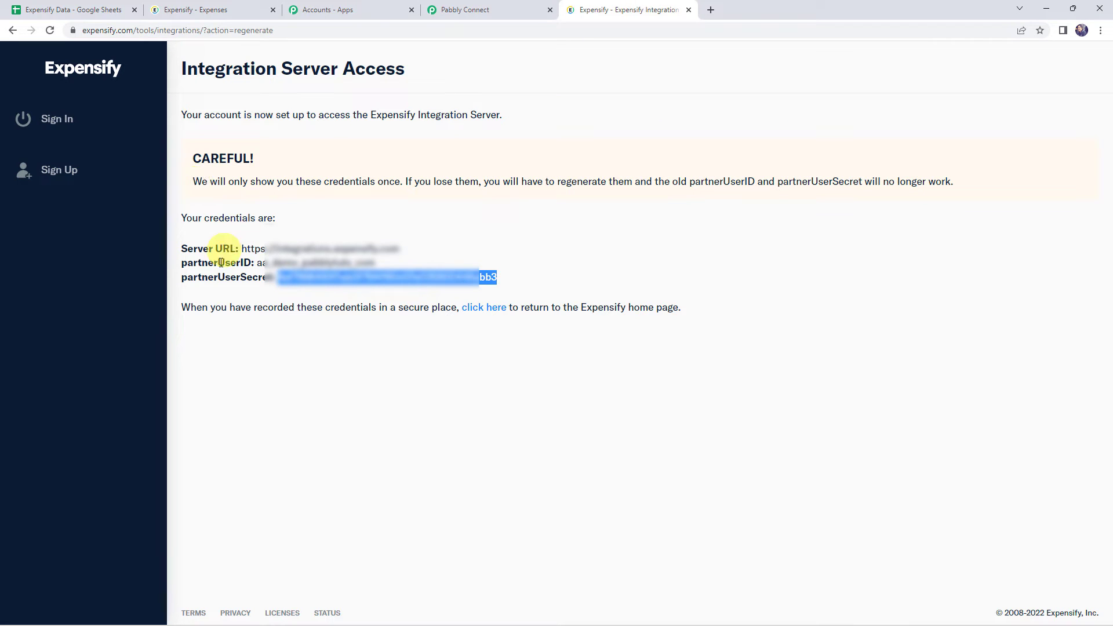
click(199, 309)
drag(229, 313, 690, 322)
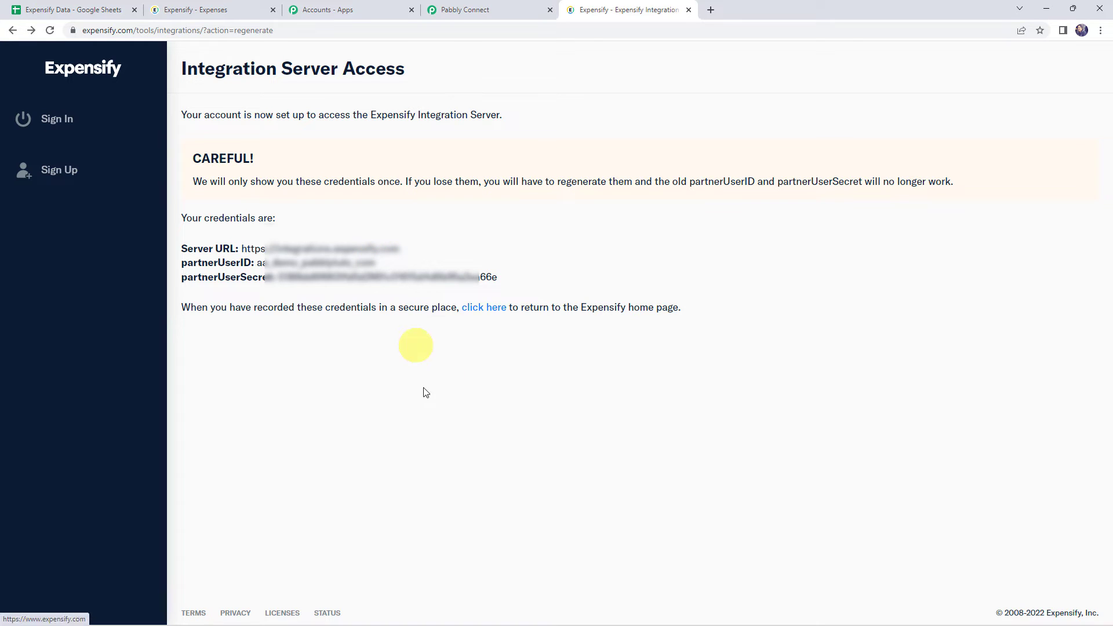
click(450, 12)
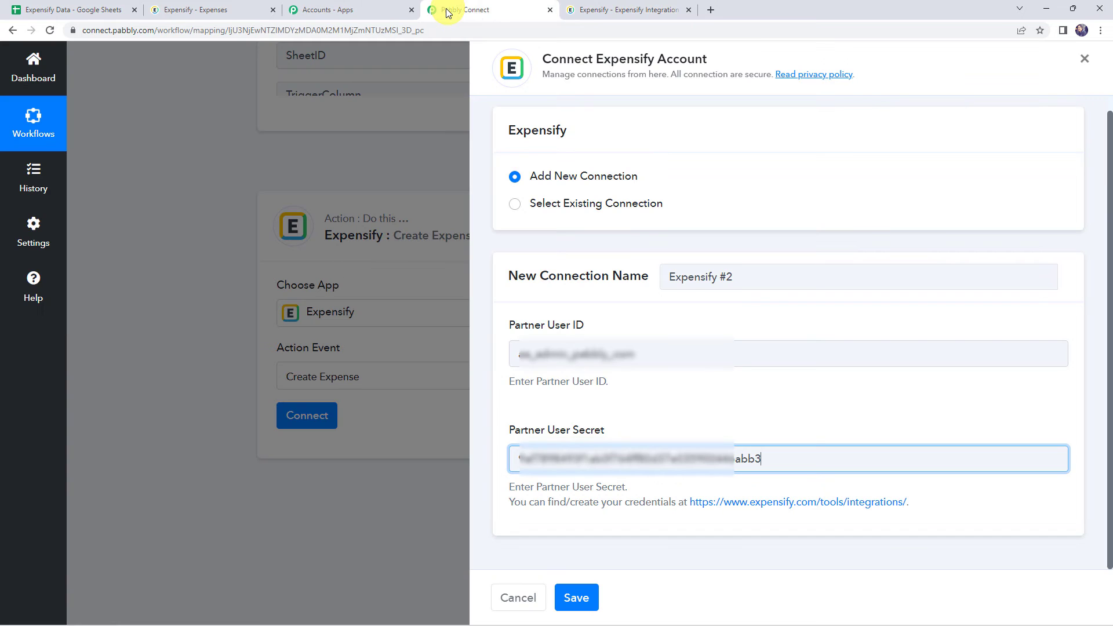
click(574, 598)
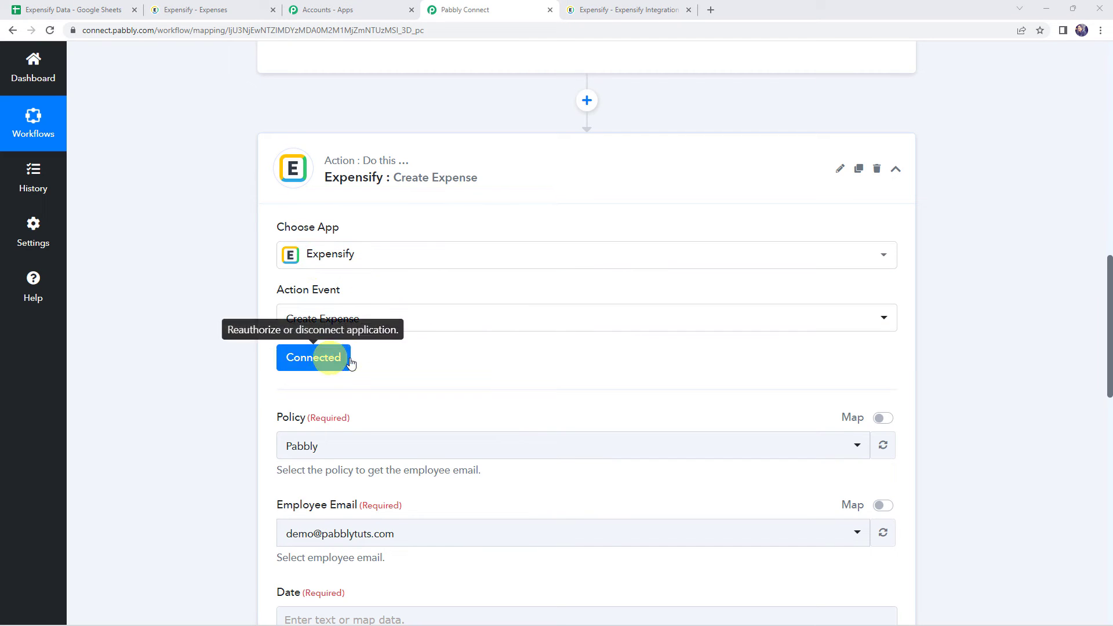
Step: Look over the Create Expense fields and expand the trigger's received response to see which sheet values are available for mapping
scroll(443, 355, down, 2)
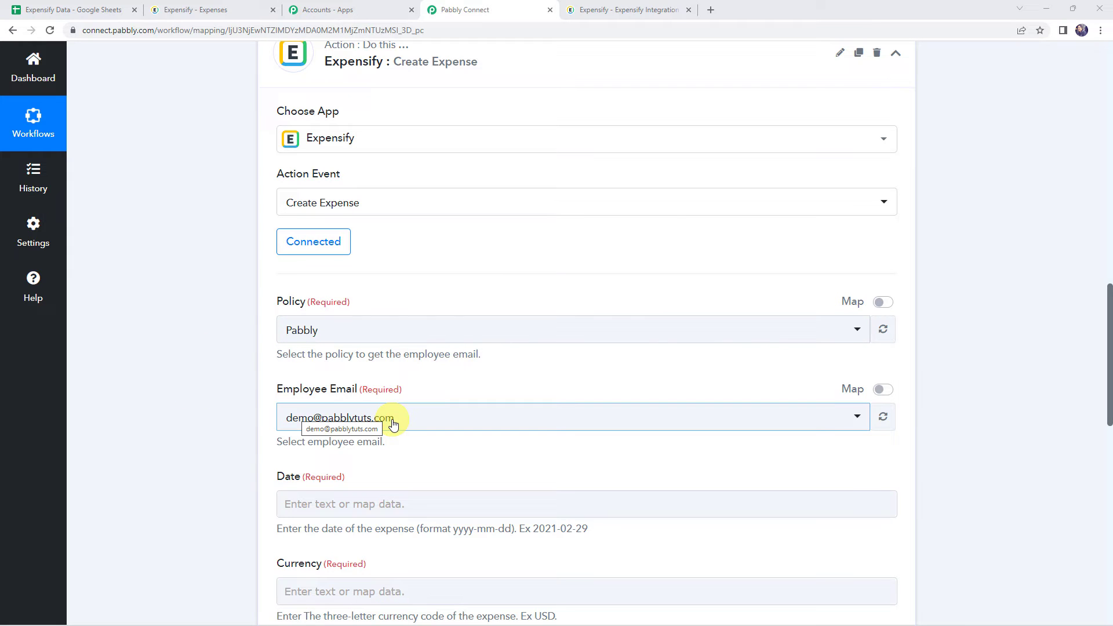
scroll(230, 401, down, 4)
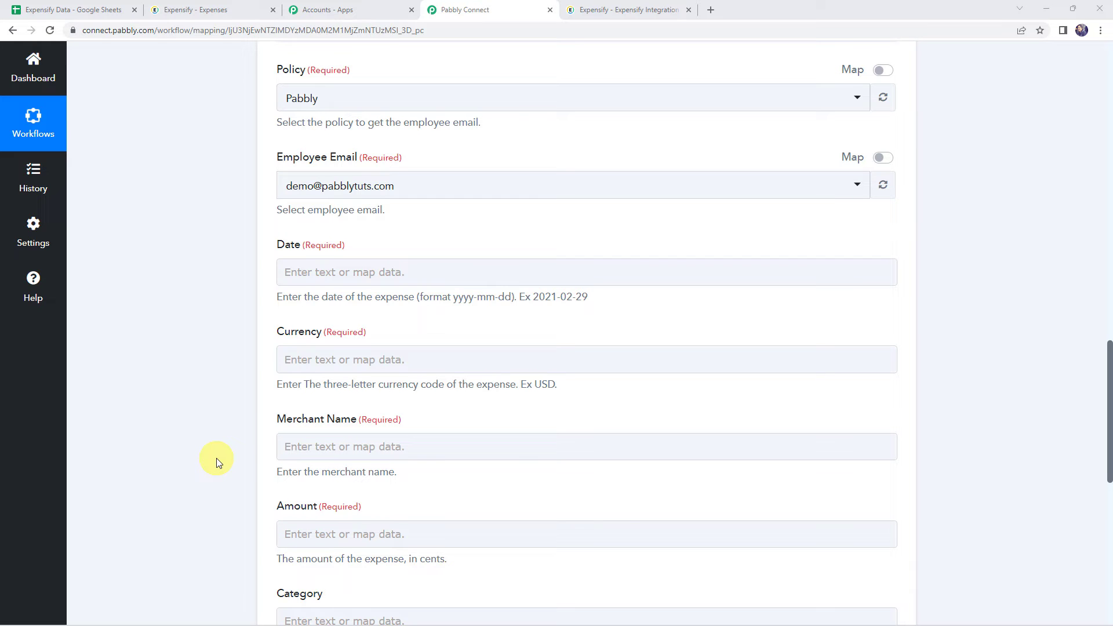
scroll(210, 402, up, 8)
scroll(210, 402, up, 5)
click(371, 490)
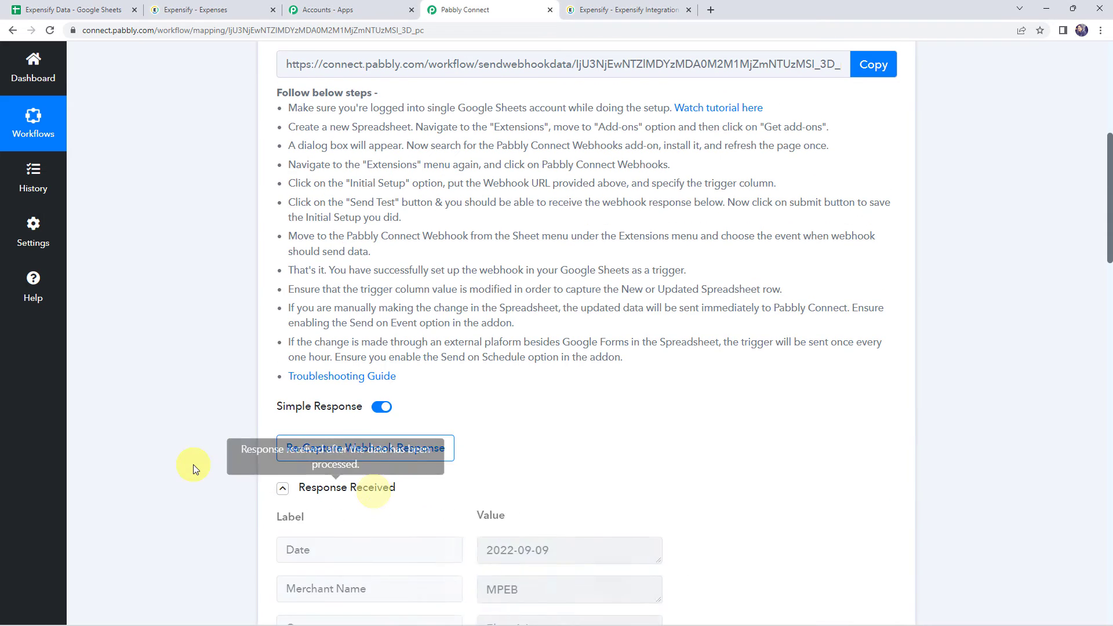
scroll(225, 477, down, 5)
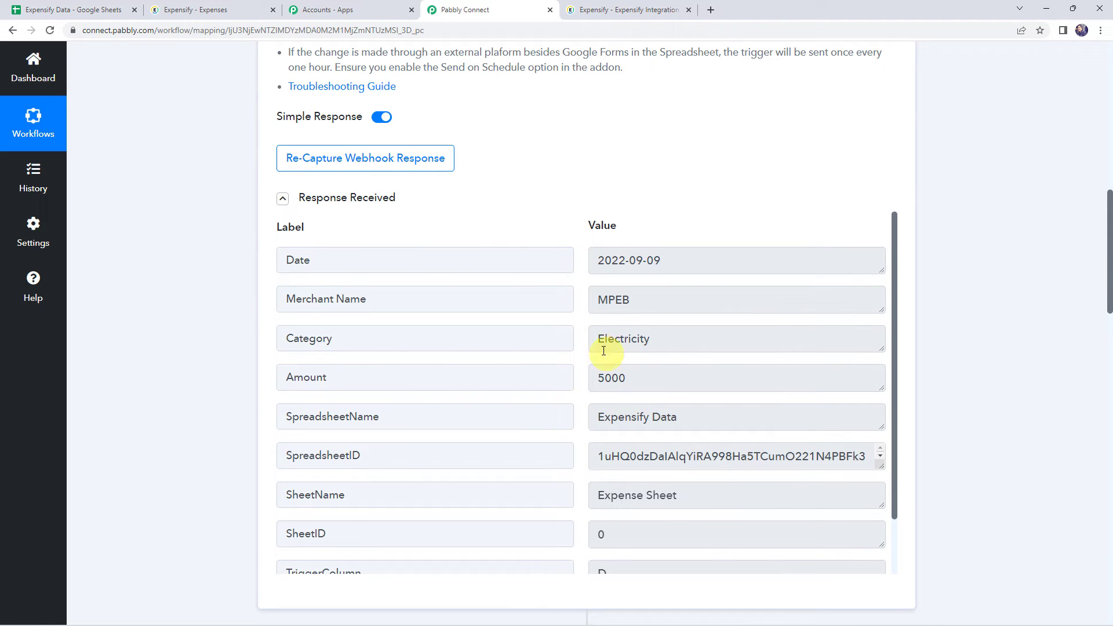
scroll(251, 359, down, 13)
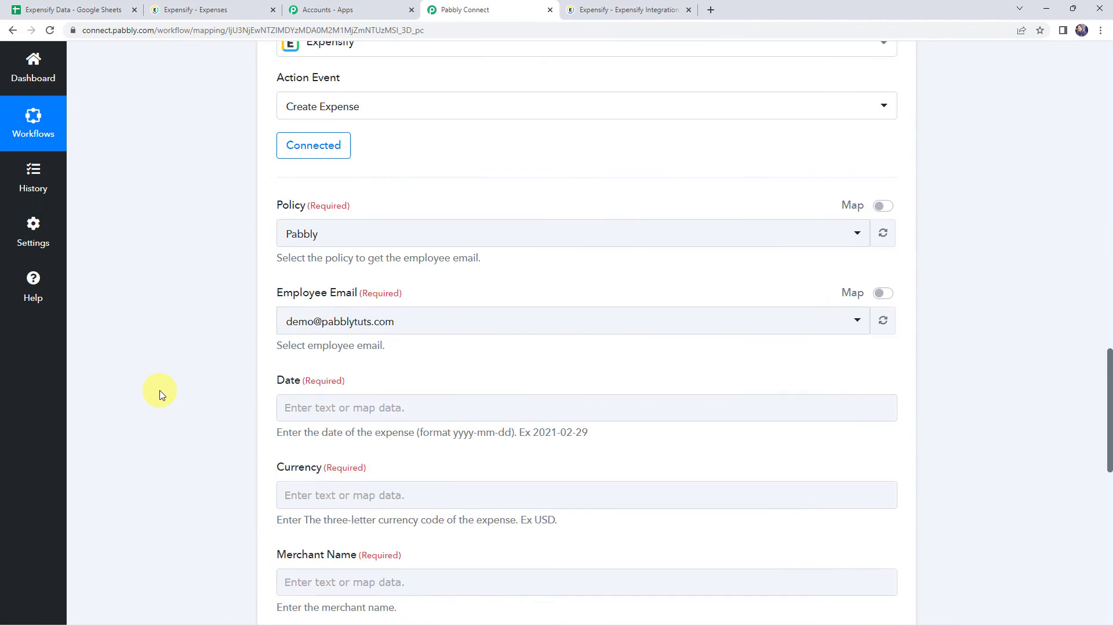
Step: Compare the date format required by the expense's Date field with the Date value in the received webhook response
click(299, 289)
click(291, 323)
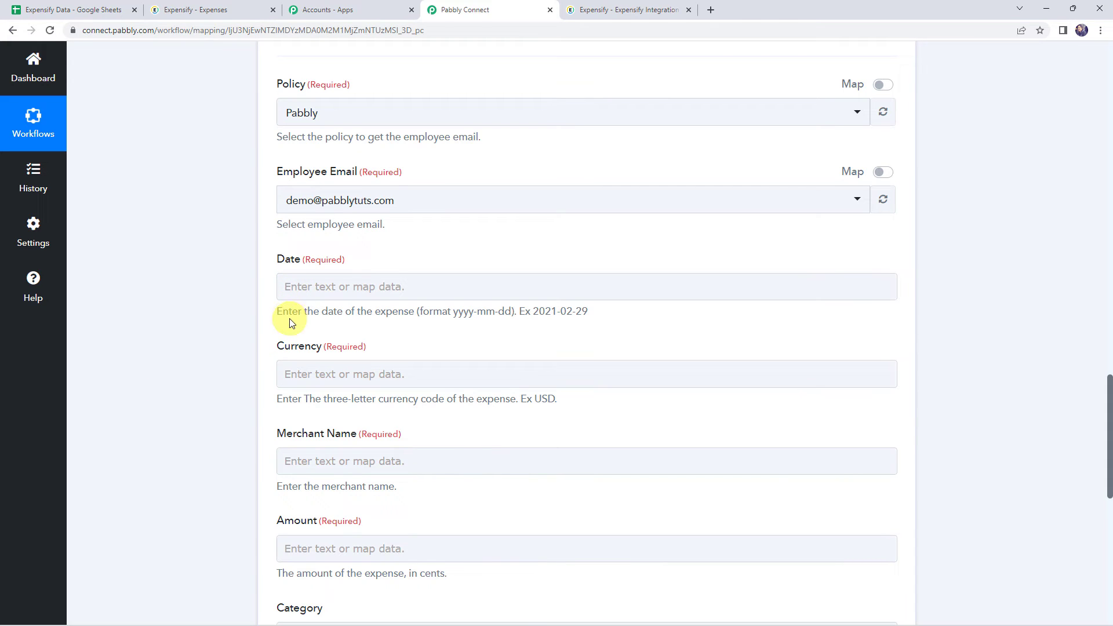
drag(295, 313, 502, 318)
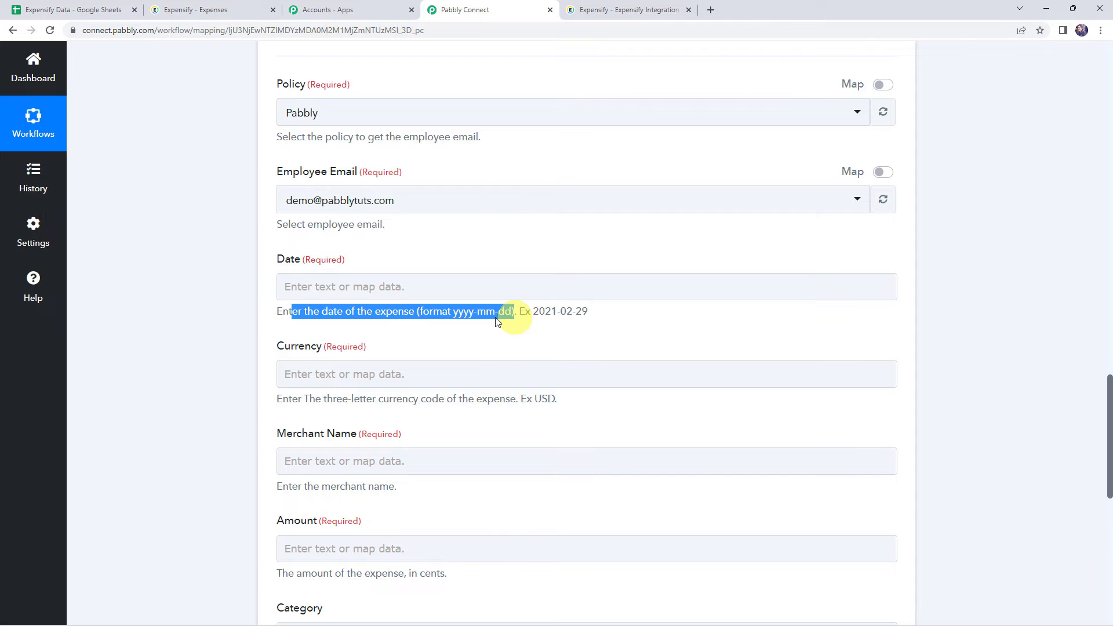
scroll(217, 295, up, 9)
scroll(217, 292, up, 3)
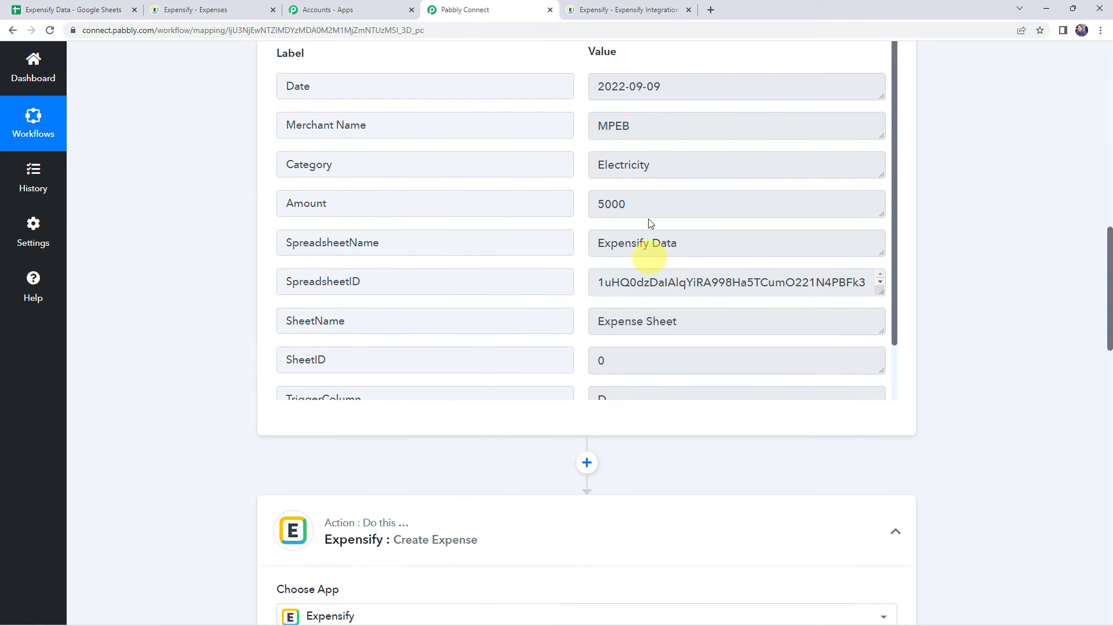
drag(702, 87, 598, 86)
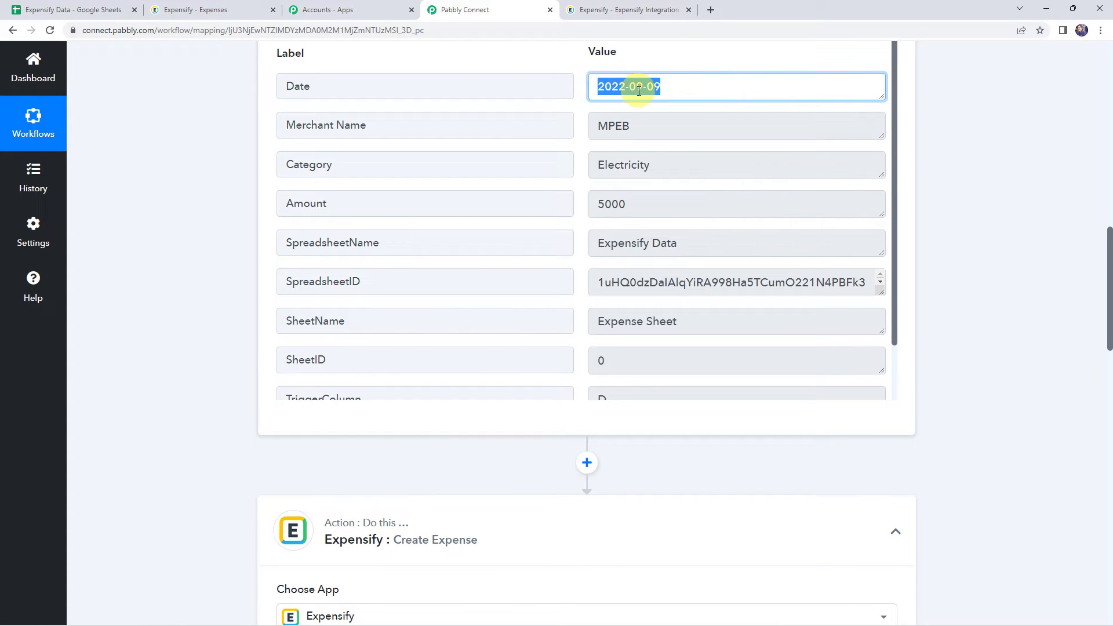
Step: Map the expense's Date field to the Date value from the Google Sheets trigger
scroll(141, 367, down, 5)
scroll(141, 368, down, 5)
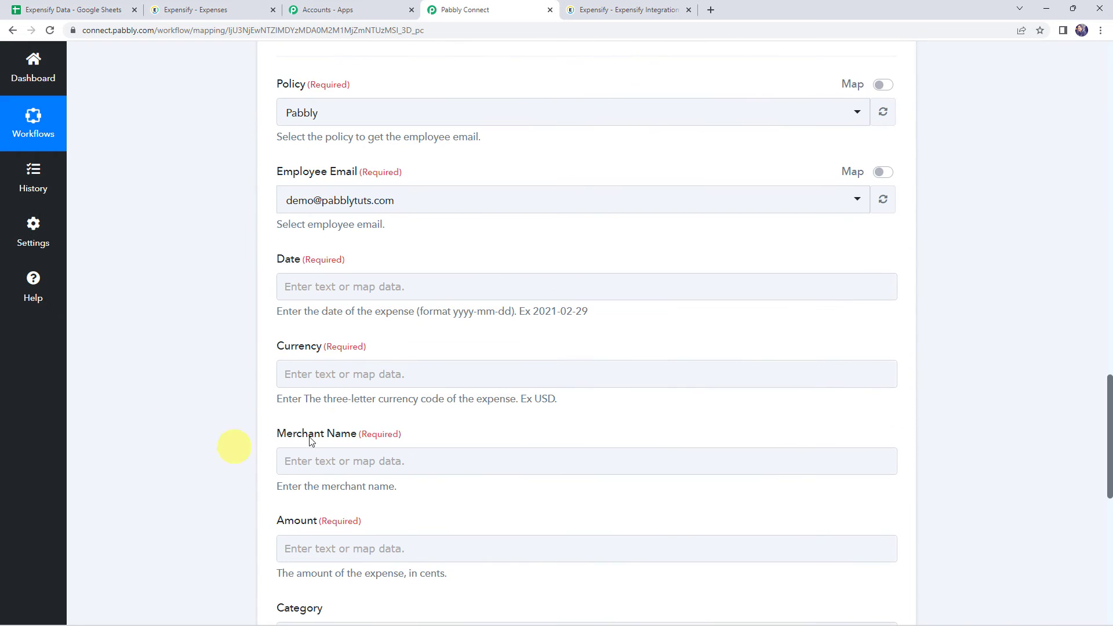
click(304, 290)
click(339, 396)
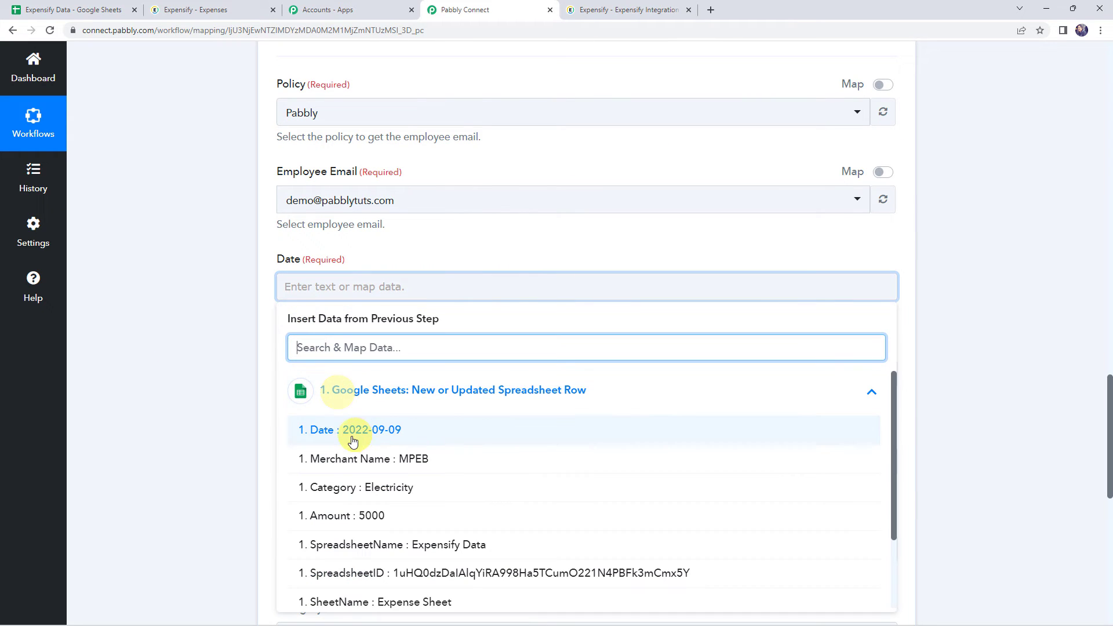
click(318, 429)
click(262, 394)
Step: Set the expense's Currency to INR
scroll(262, 395, down, 1)
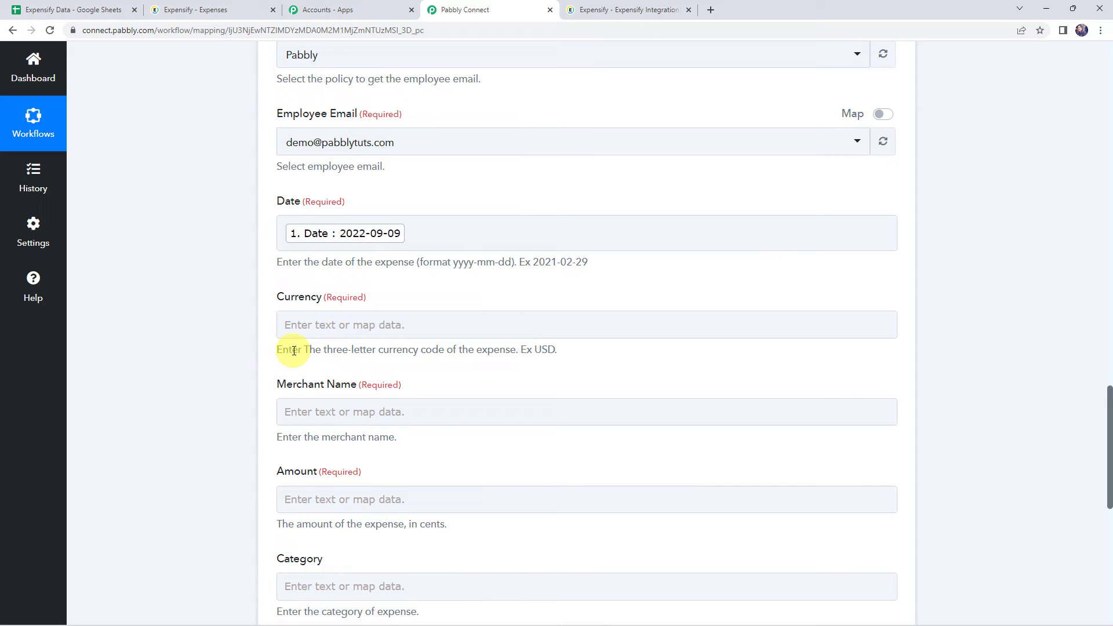
click(394, 336)
click(374, 326)
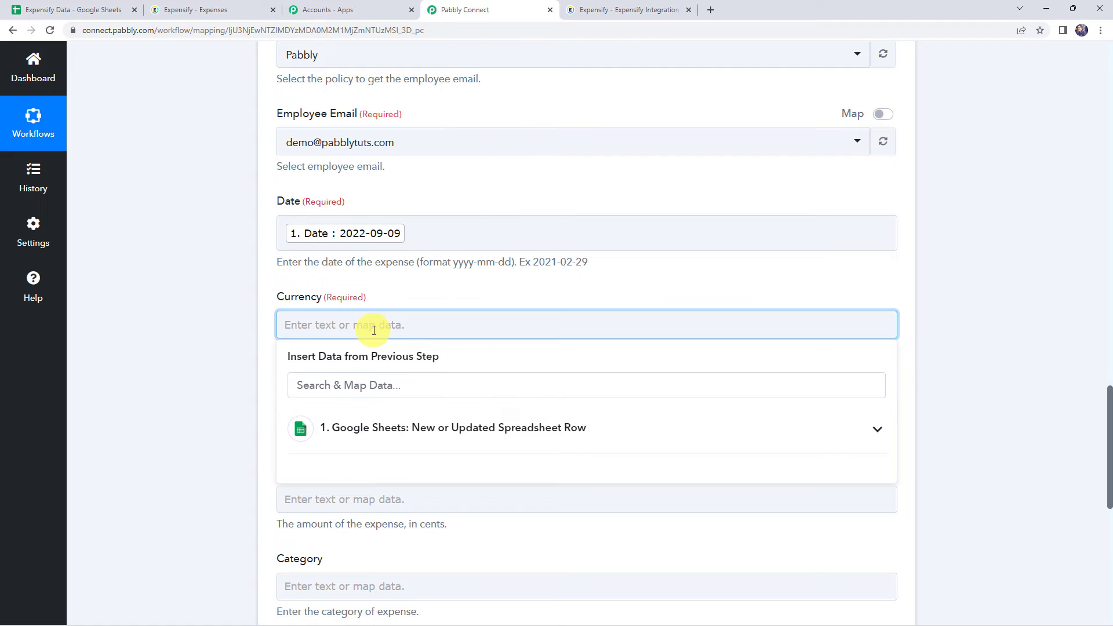
text(INR)
click(180, 336)
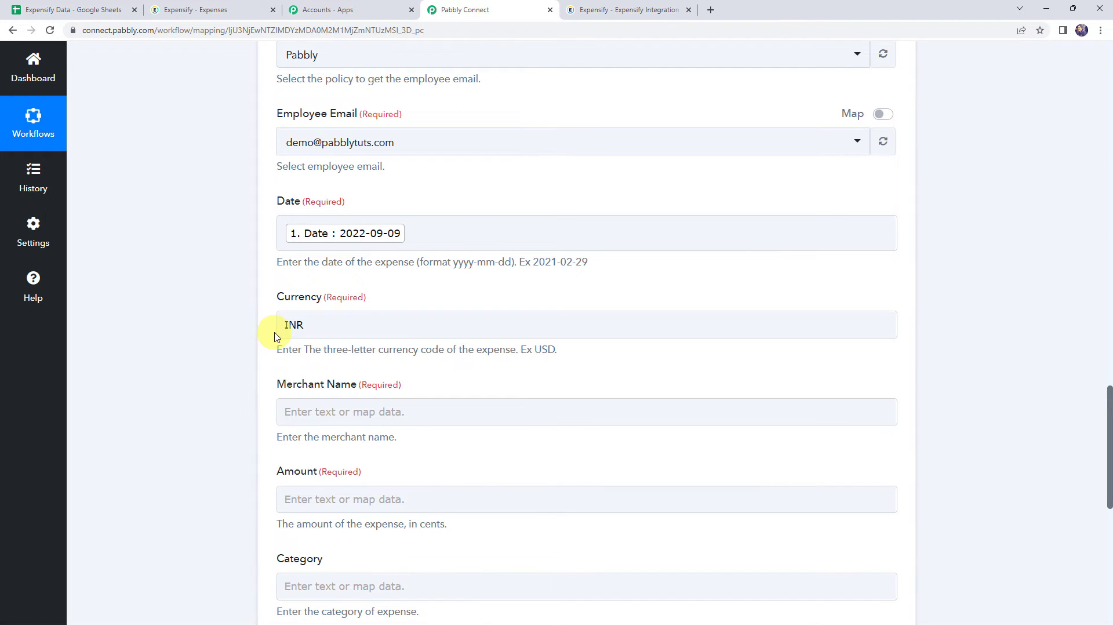
click(301, 330)
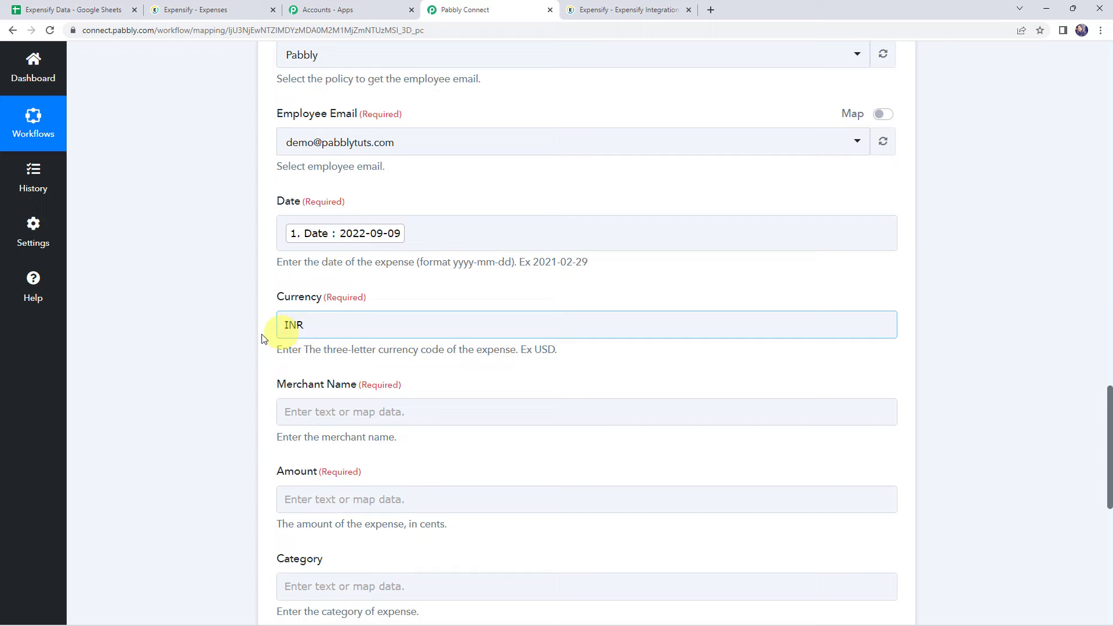
Step: Map the expense's Merchant Name field to the Merchant Name value from the Google Sheets trigger
scroll(221, 342, down, 2)
click(326, 298)
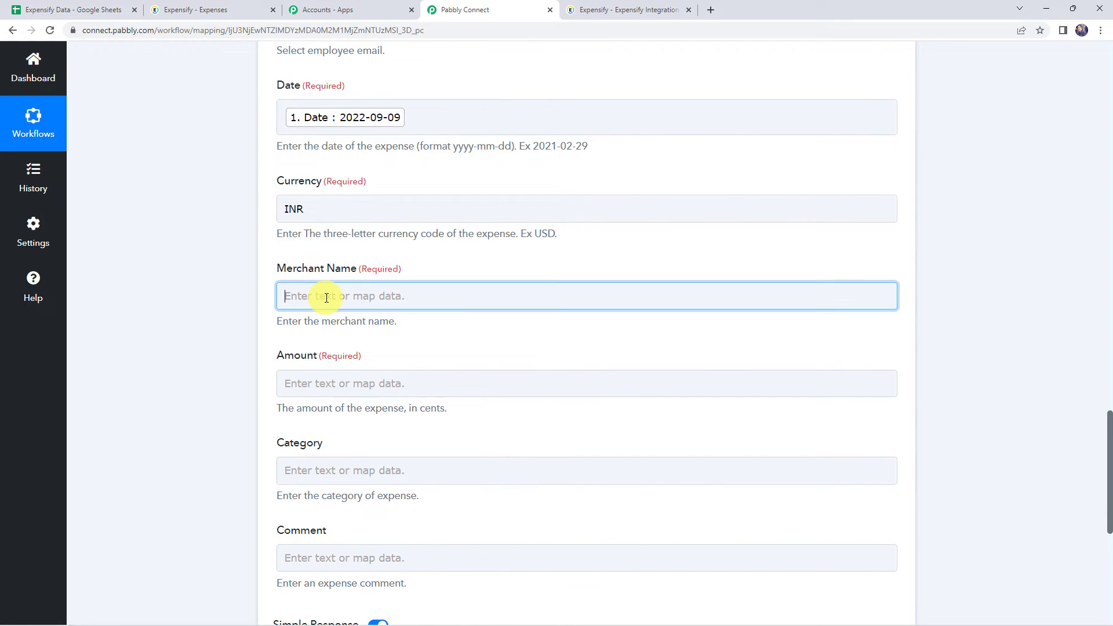
click(367, 405)
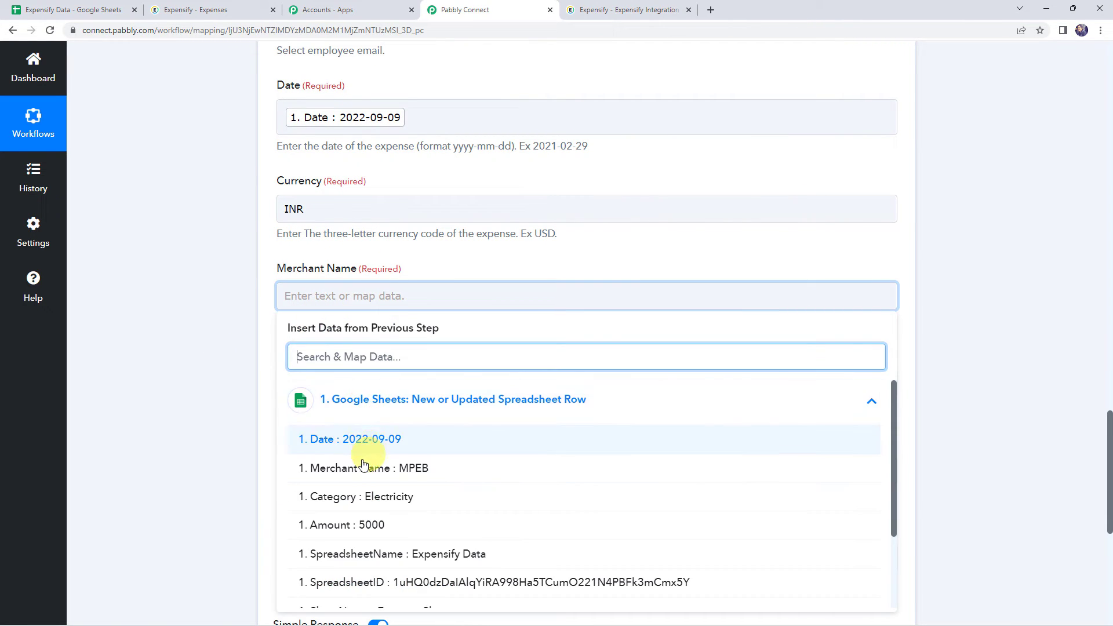
click(436, 473)
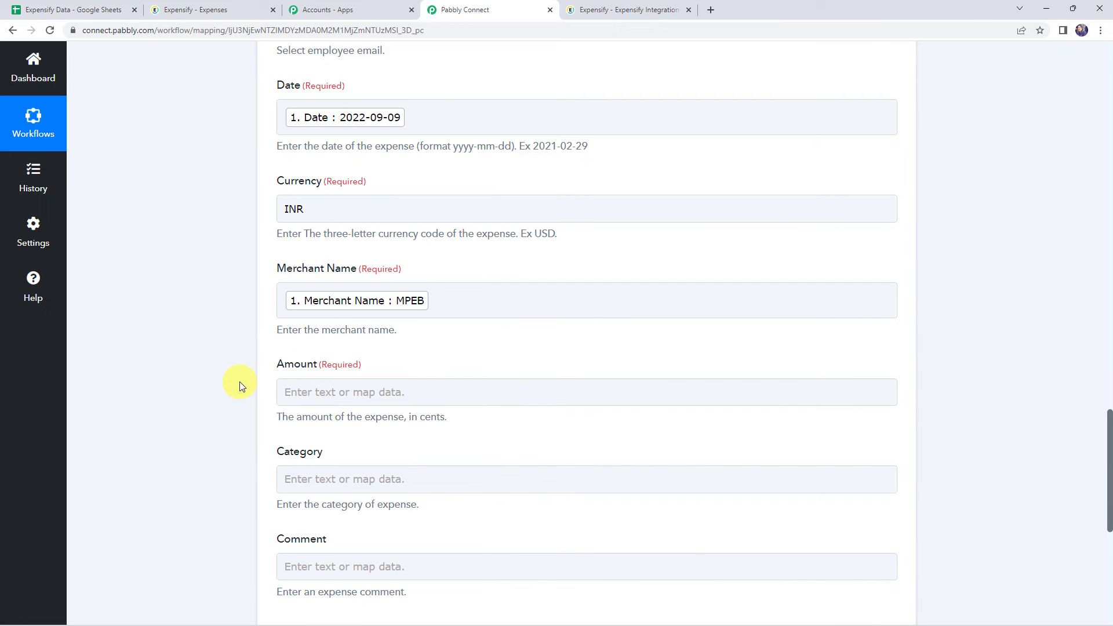
Step: Compare the unit required by the expense's Amount field with the Amount value in the trigger's received response
scroll(239, 382, down, 1)
click(322, 337)
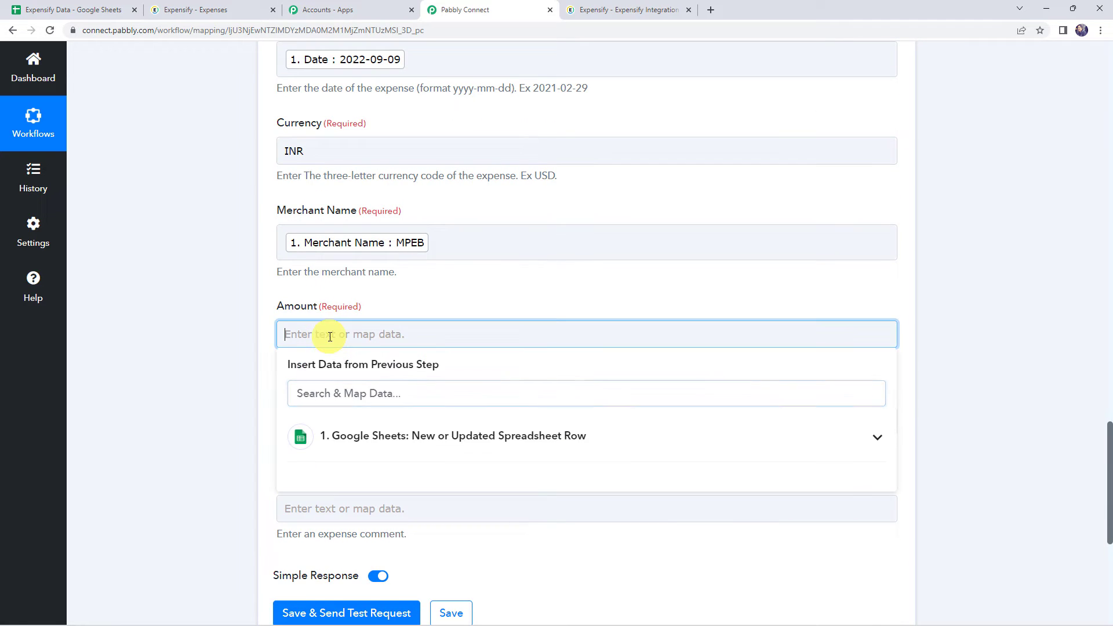
click(225, 339)
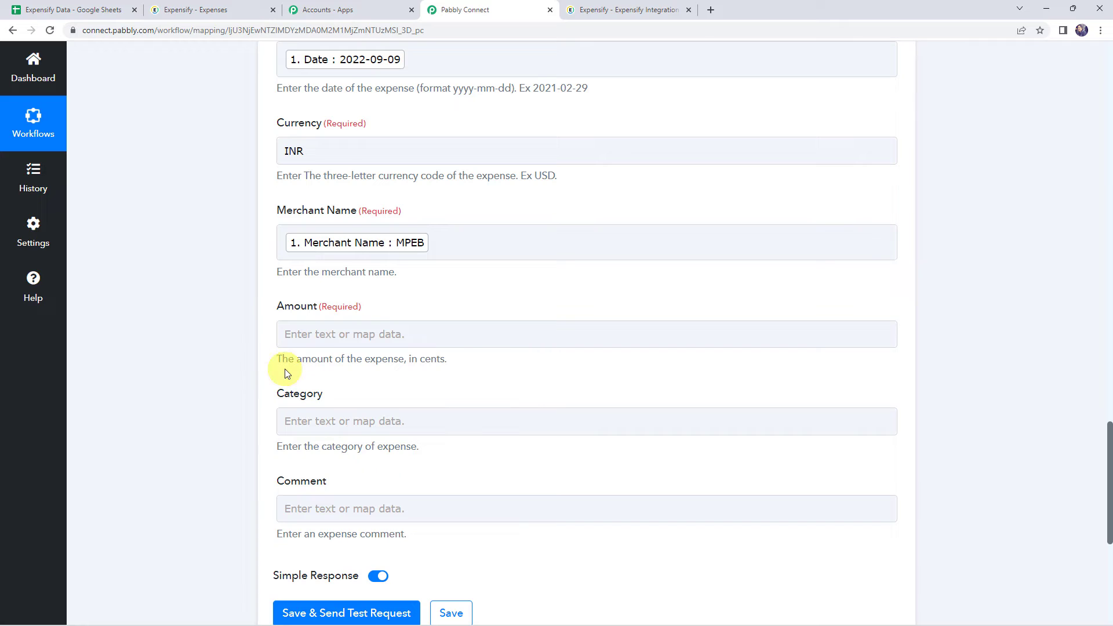
drag(283, 367, 454, 363)
scroll(172, 399, up, 9)
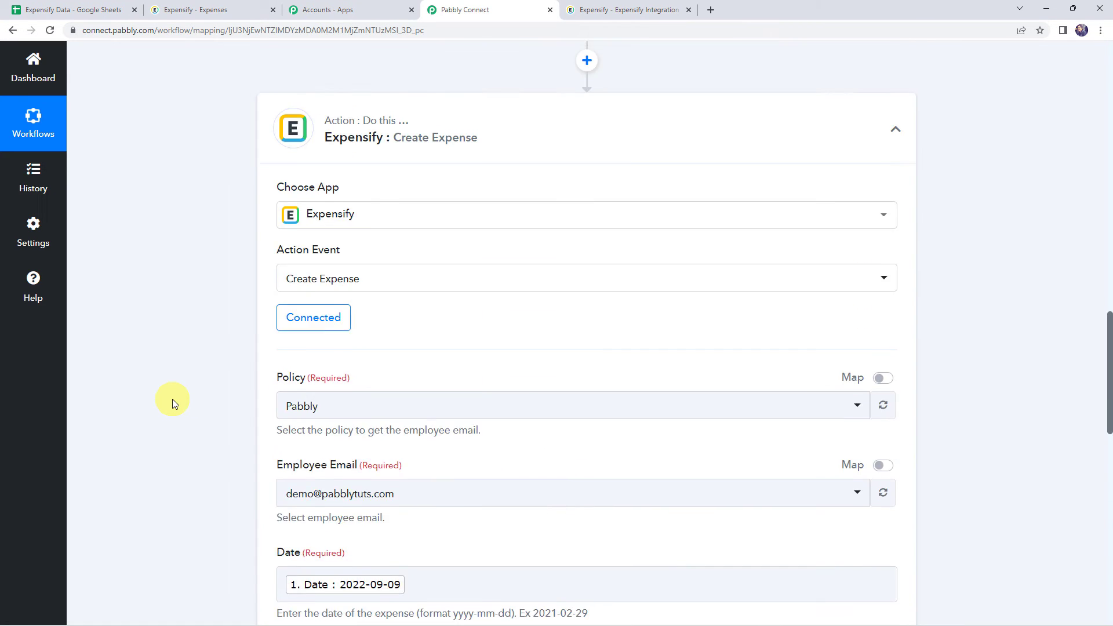
scroll(172, 398, up, 8)
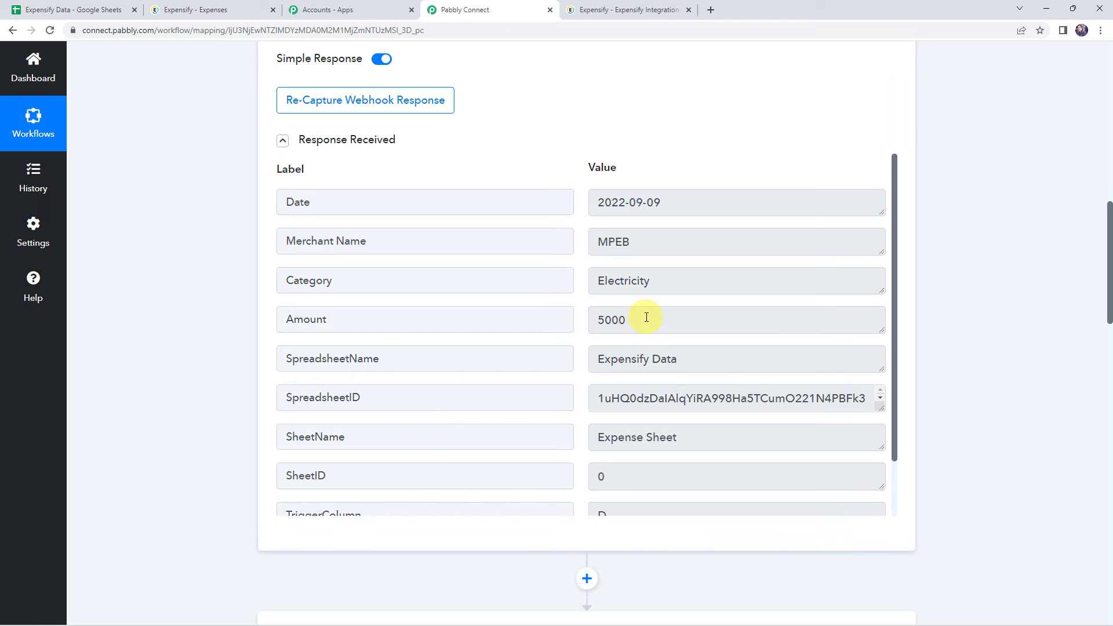
drag(647, 317, 596, 313)
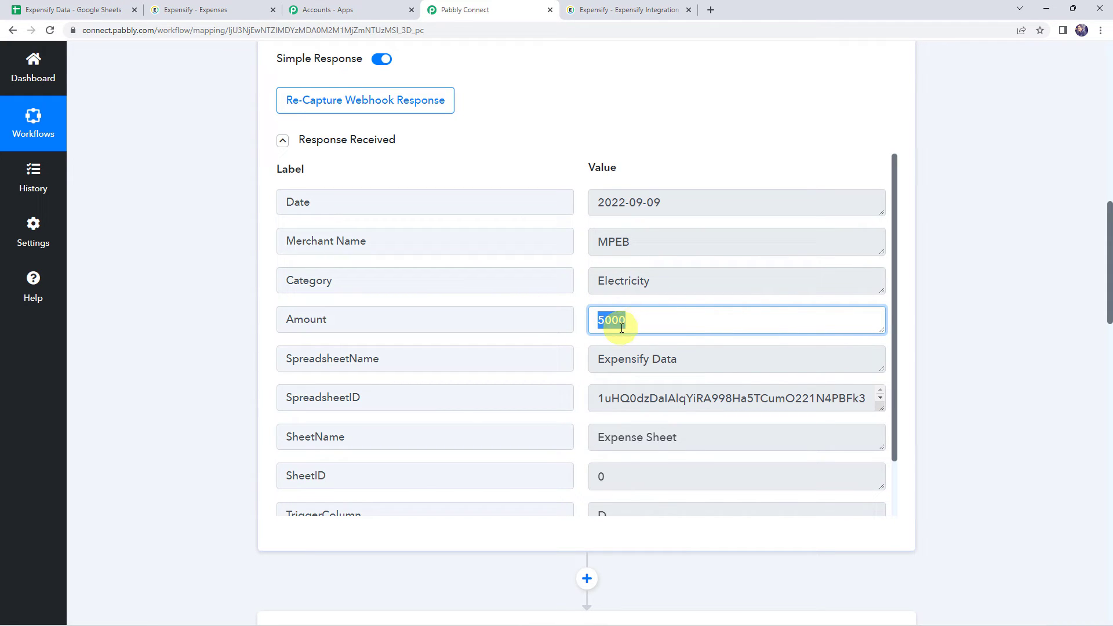
Step: Insert an action step between the Google Sheets trigger and the Expensify action, using the Number Formatter by Pabbly app
scroll(166, 399, down, 5)
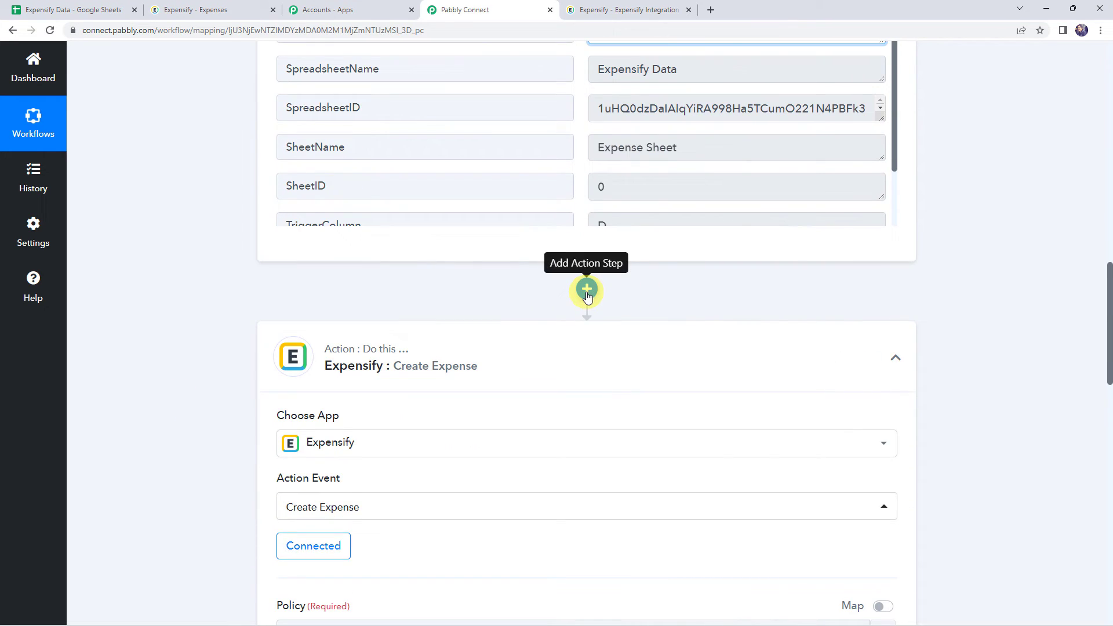
click(586, 290)
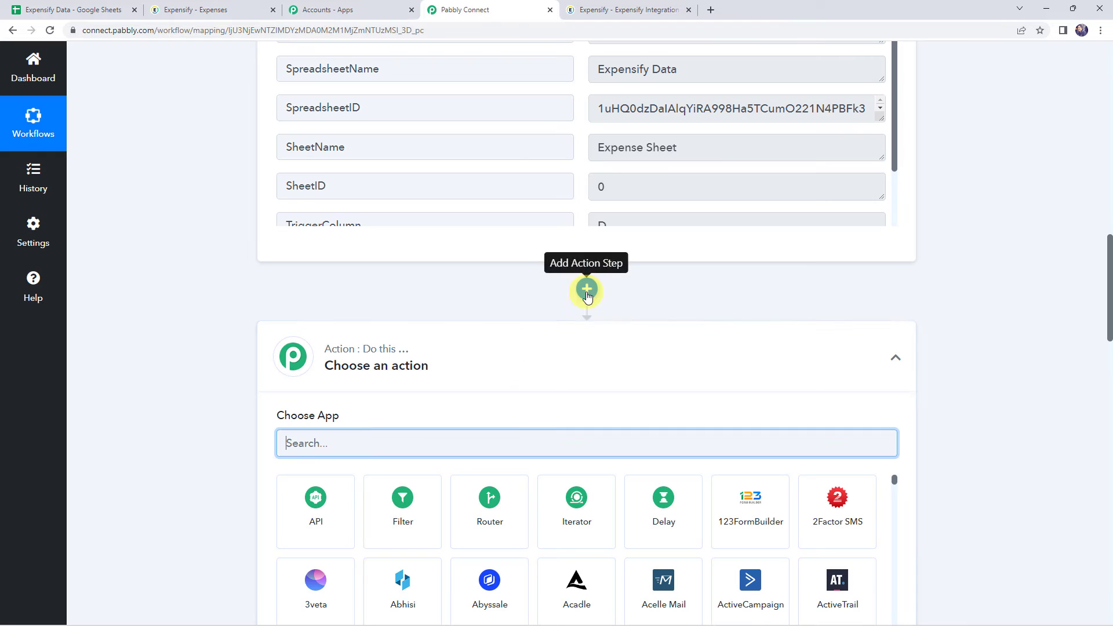
scroll(547, 258, down, 3)
click(398, 265)
text(num)
click(333, 352)
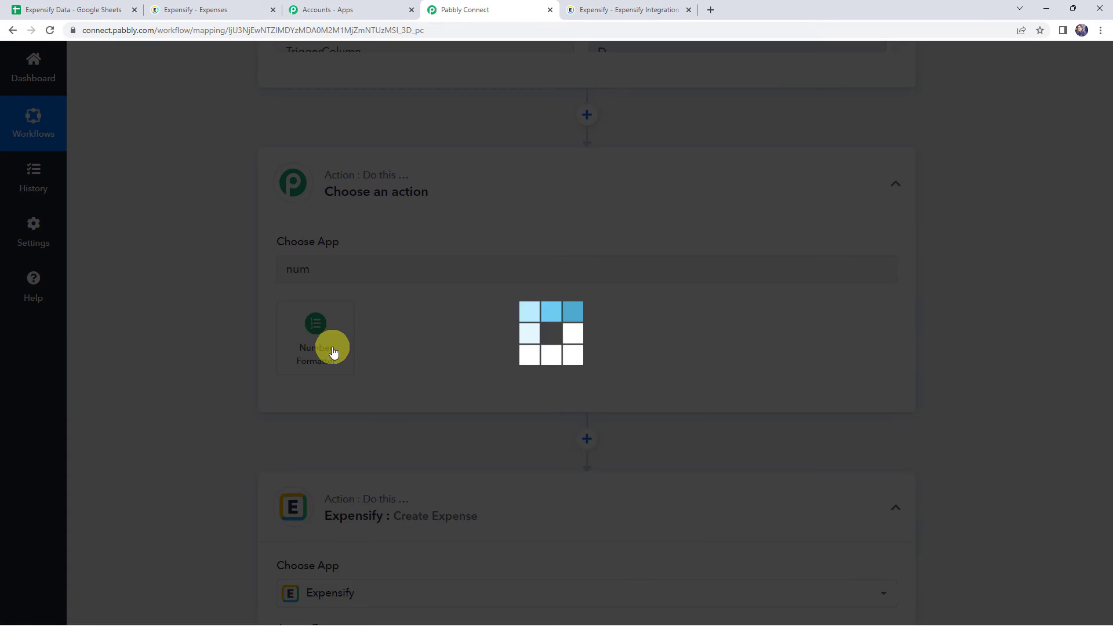
Step: Set the Number Formatter's action event to Perform Math Operation and connect it
click(325, 335)
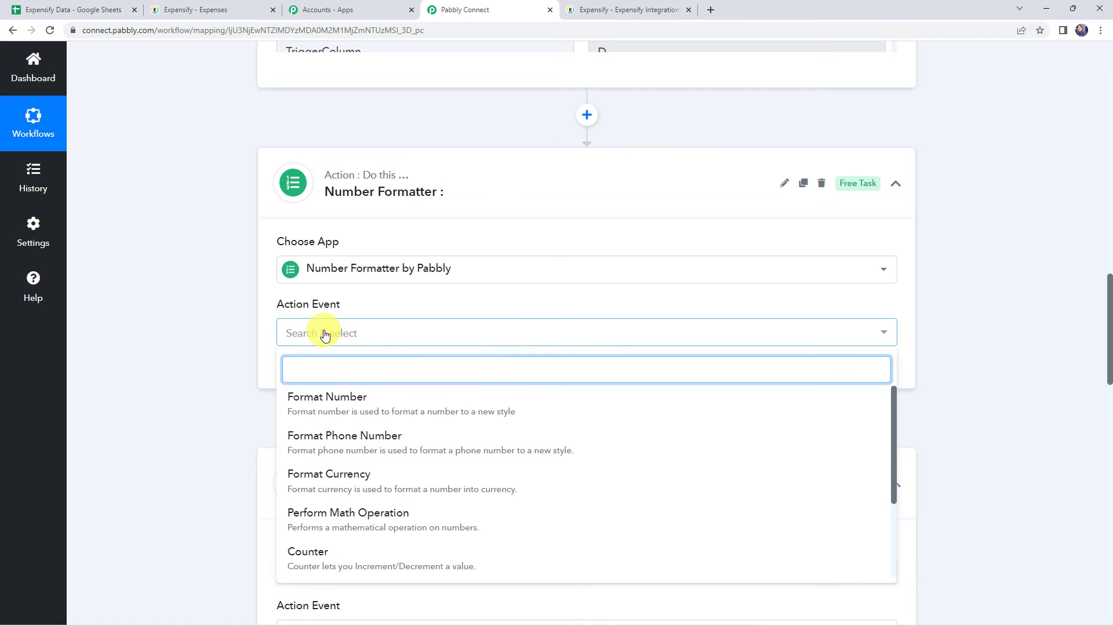
click(379, 522)
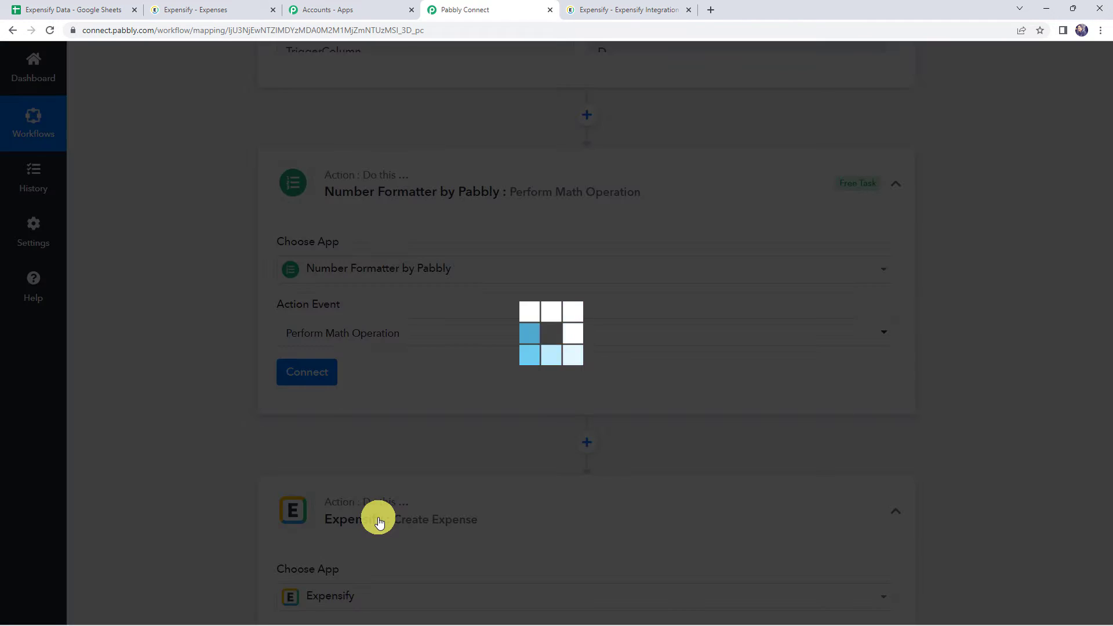
click(322, 374)
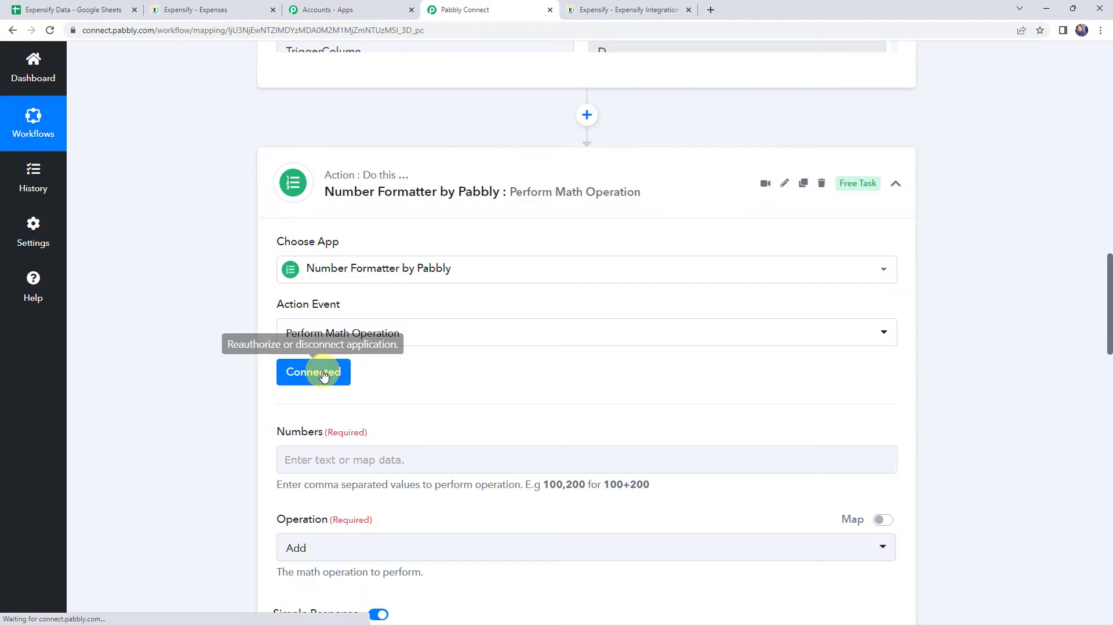
Step: Fill the math operation's Numbers field with the mapped Google Sheets Amount followed by ",100"
scroll(203, 374, down, 2)
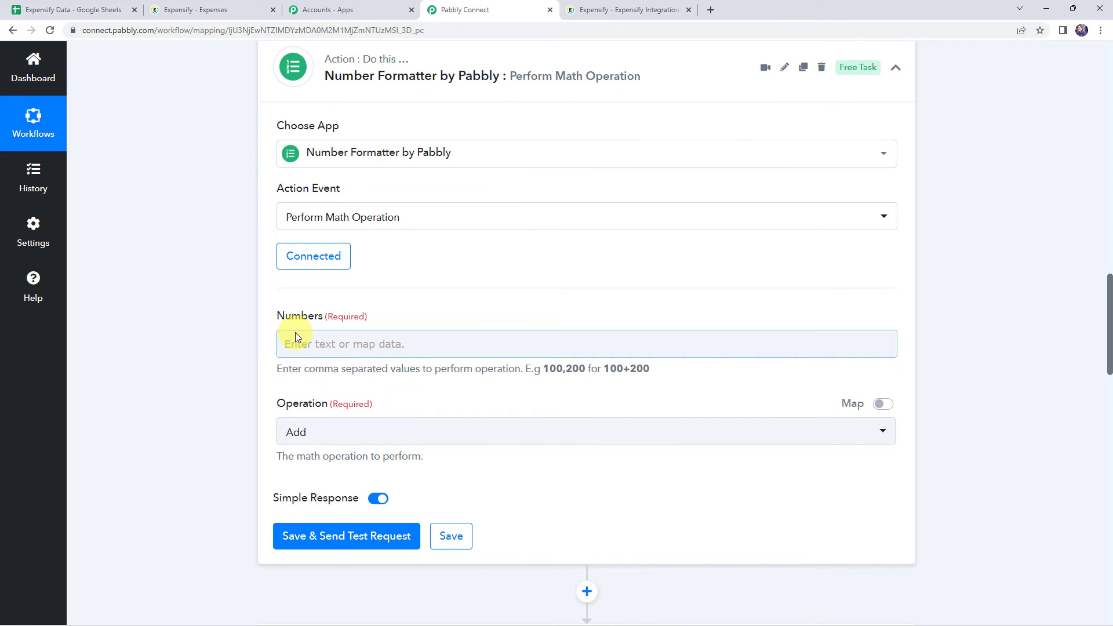
click(326, 342)
click(371, 467)
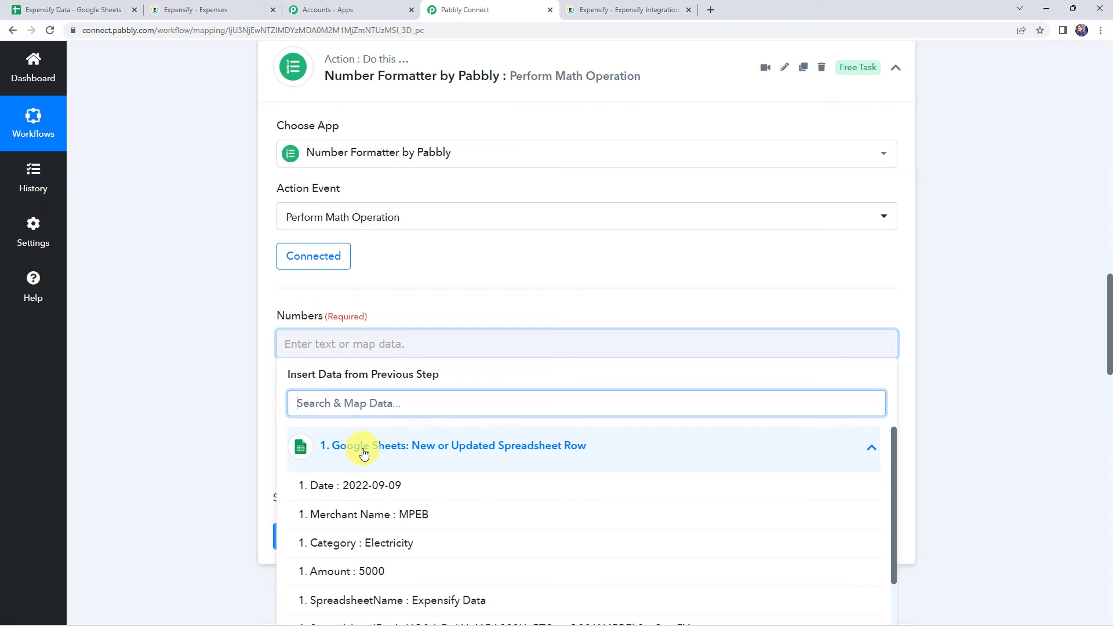
click(367, 572)
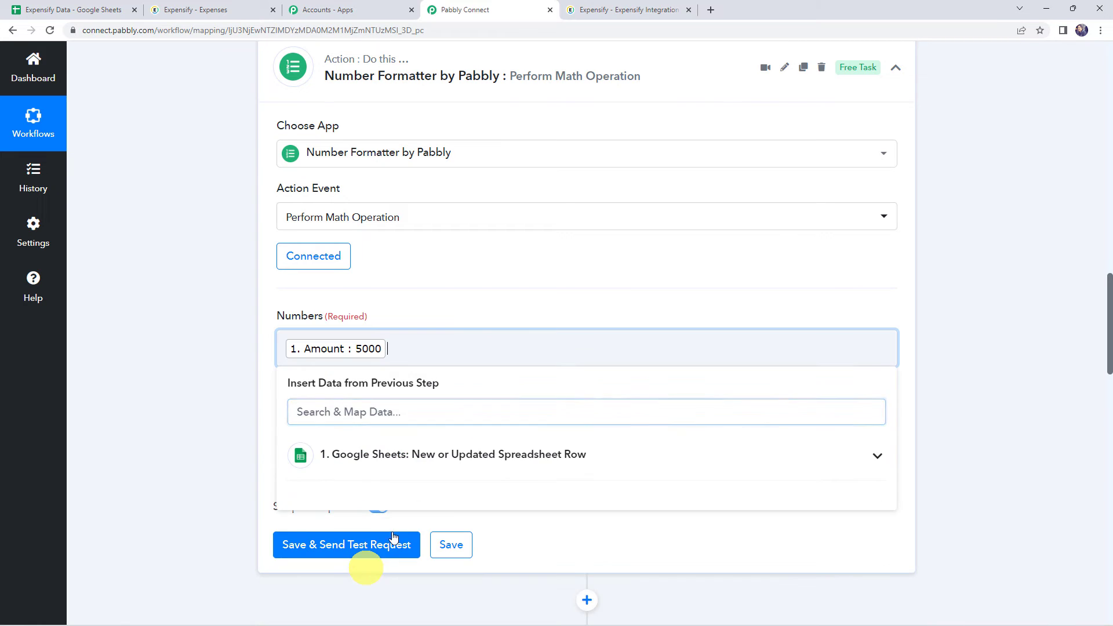
text(,100)
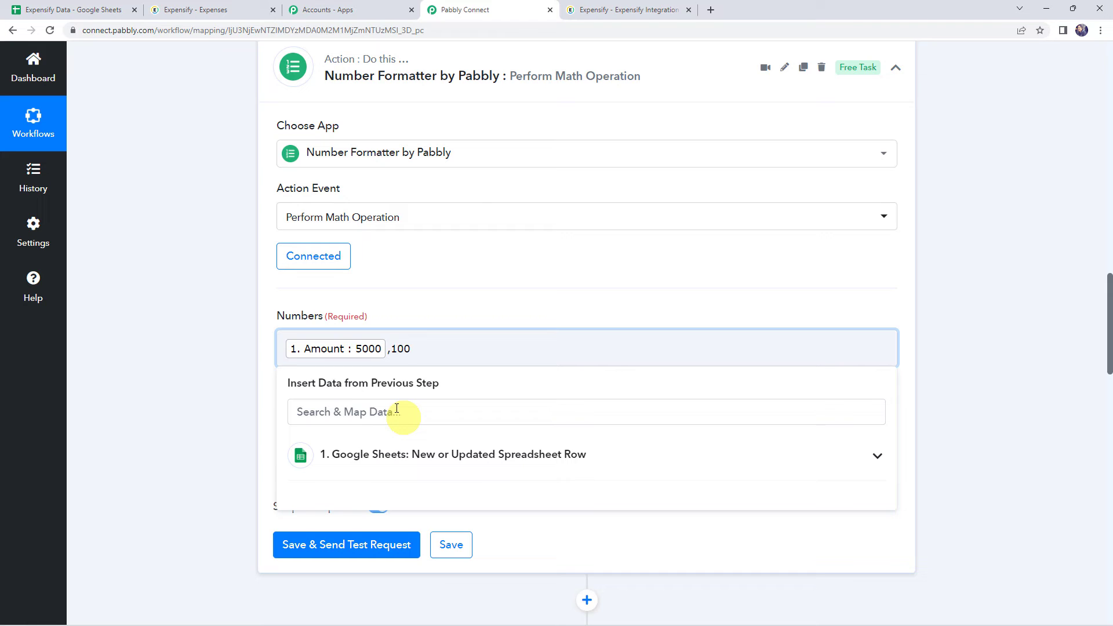
click(245, 371)
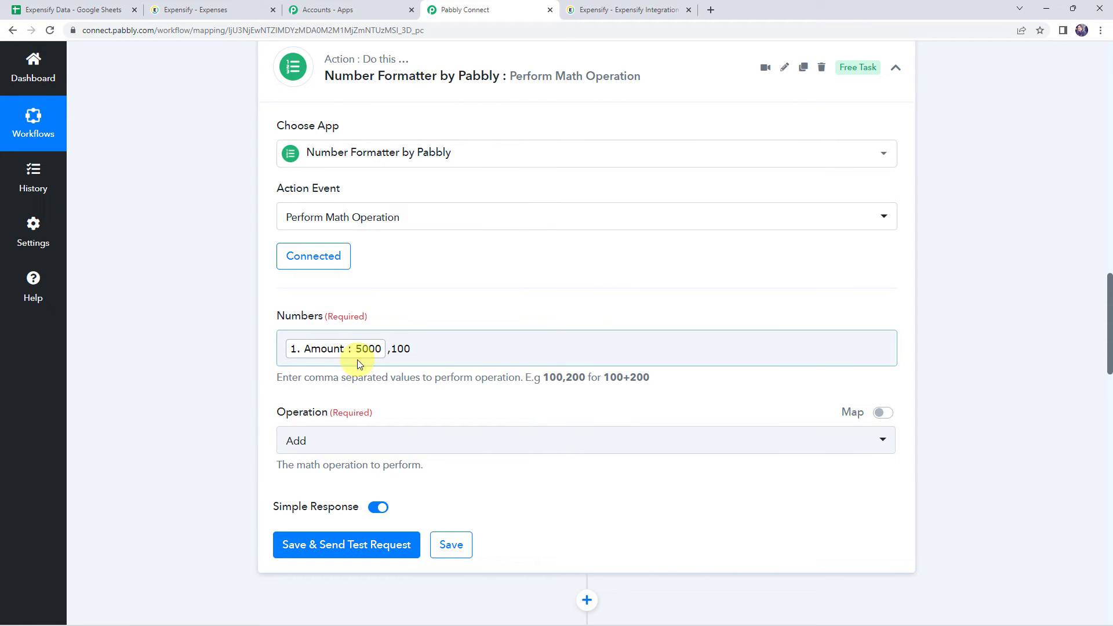
Step: Set the math operation to Multiply, save and send a test request, and check the returned result
click(307, 439)
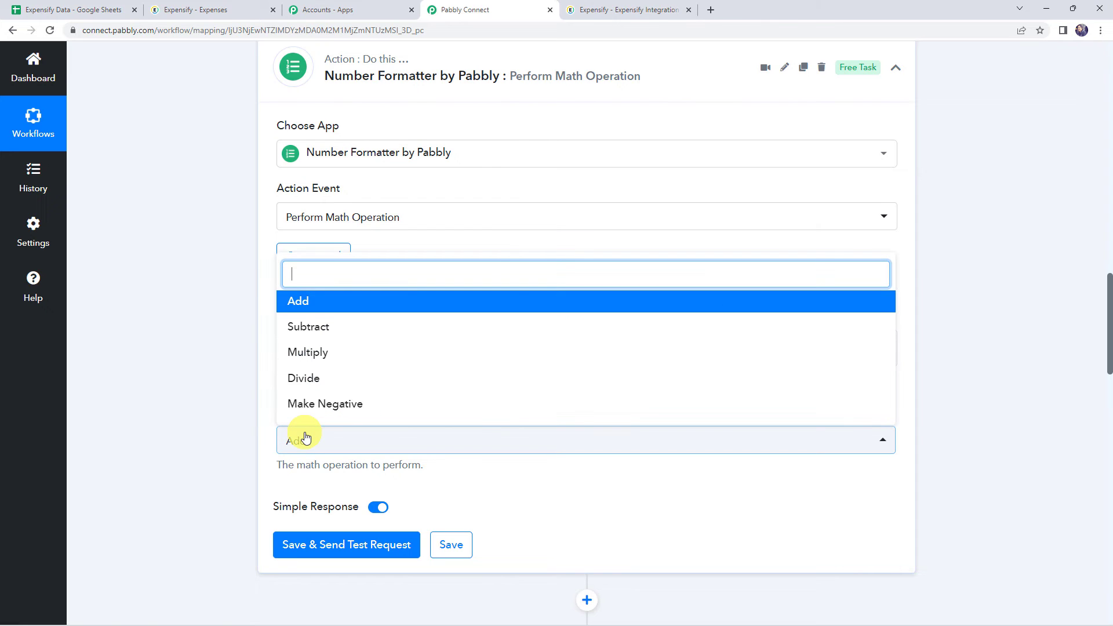
click(323, 353)
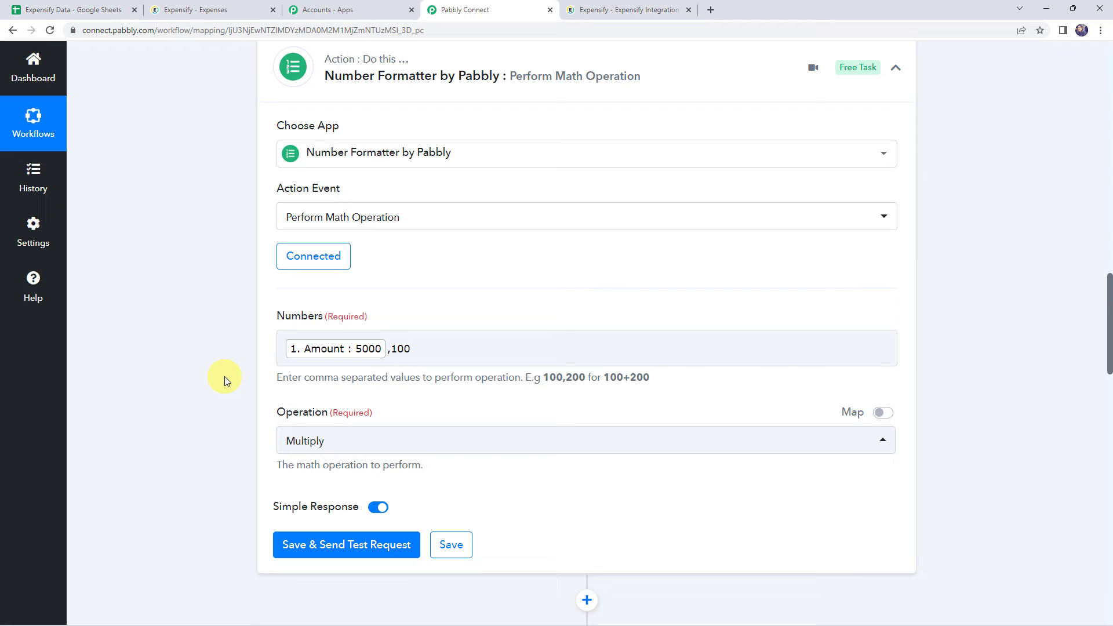
click(386, 357)
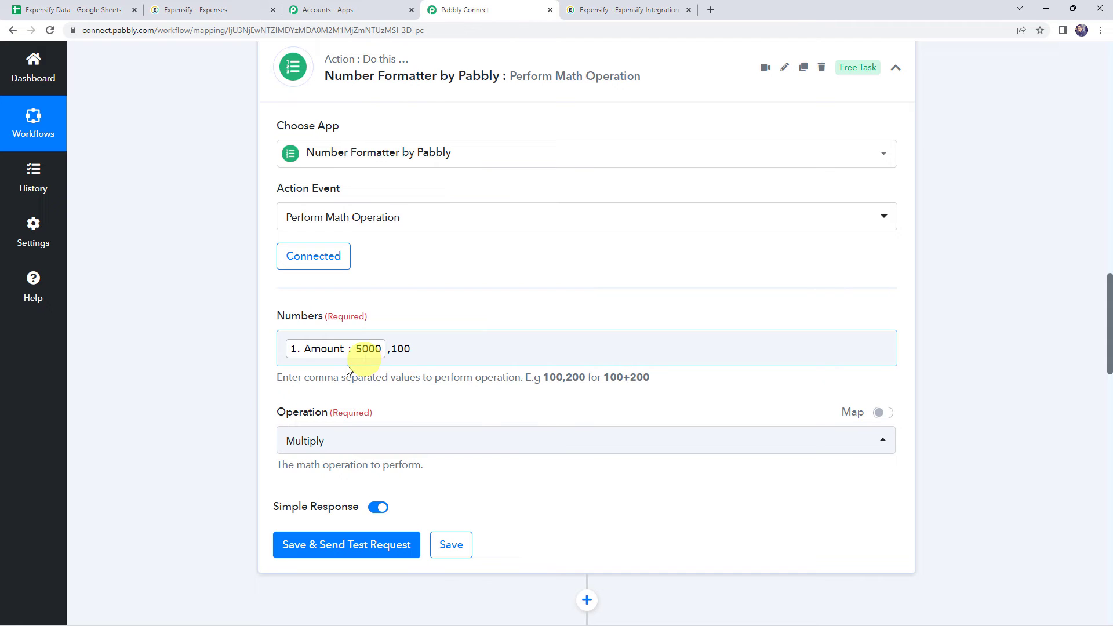
scroll(211, 390, down, 3)
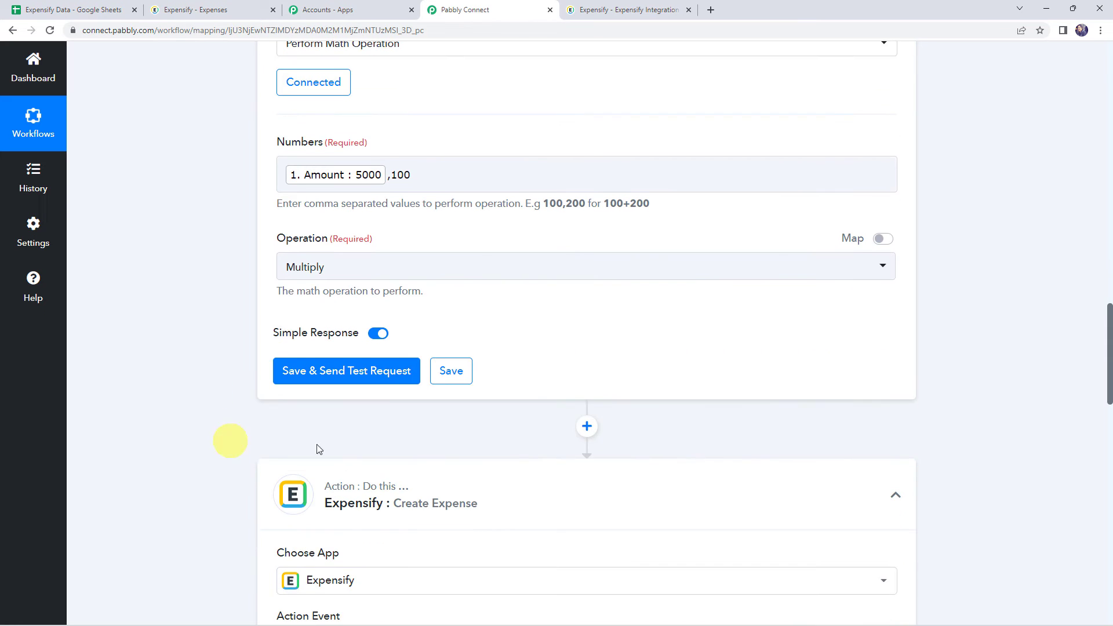
click(331, 374)
scroll(239, 412, down, 1)
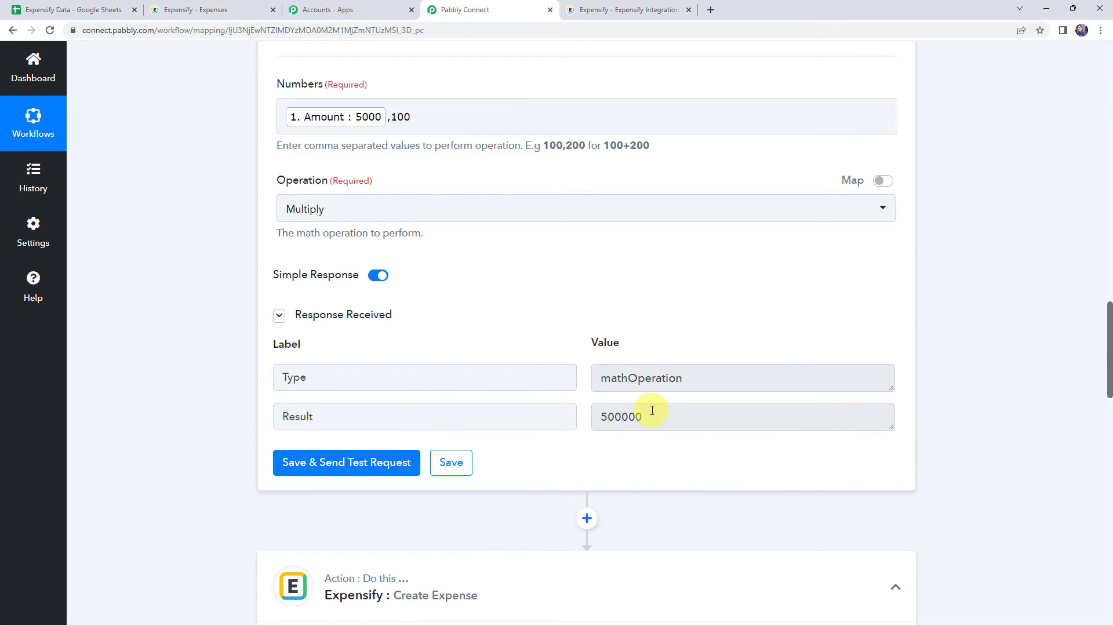
click(653, 412)
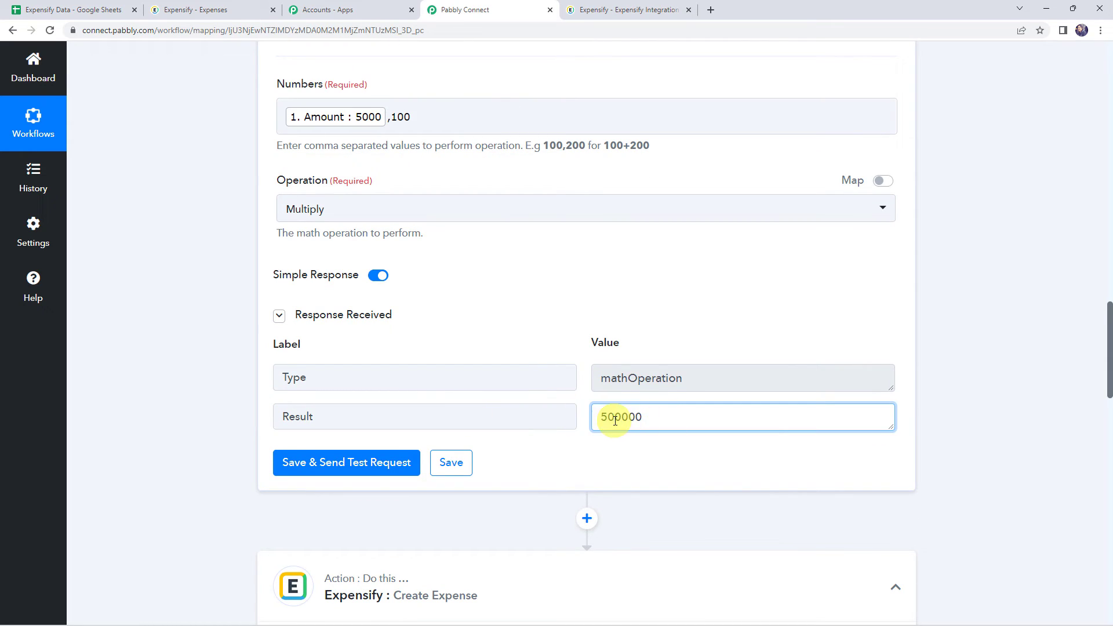
Step: Reopen the Create Expense action's account connection and save it with the existing Expensify #3 connection
scroll(242, 389, down, 7)
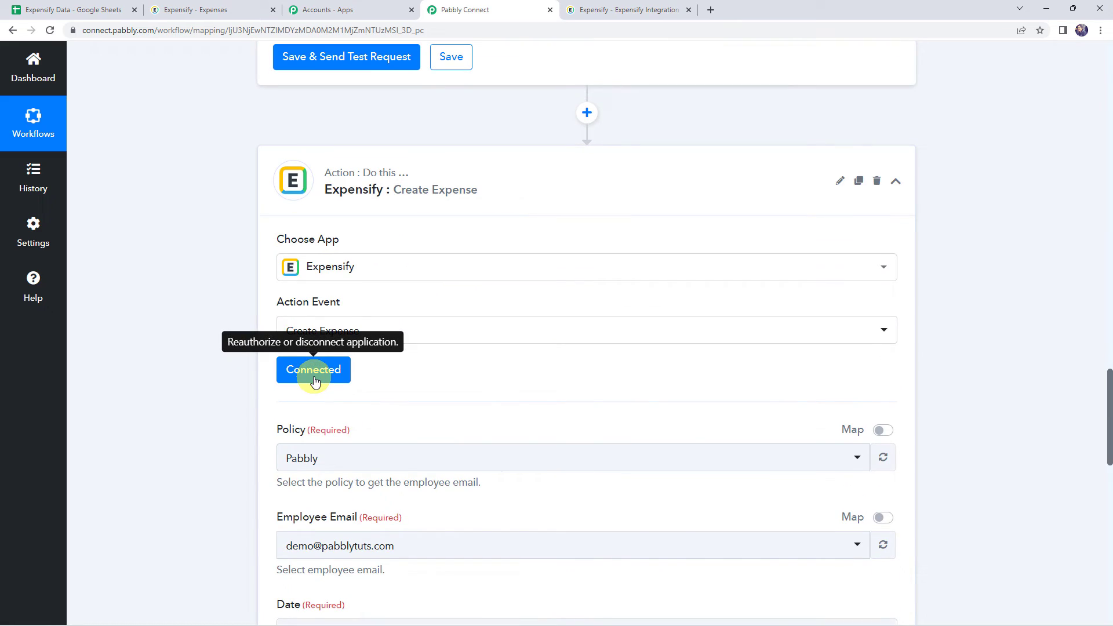
click(314, 381)
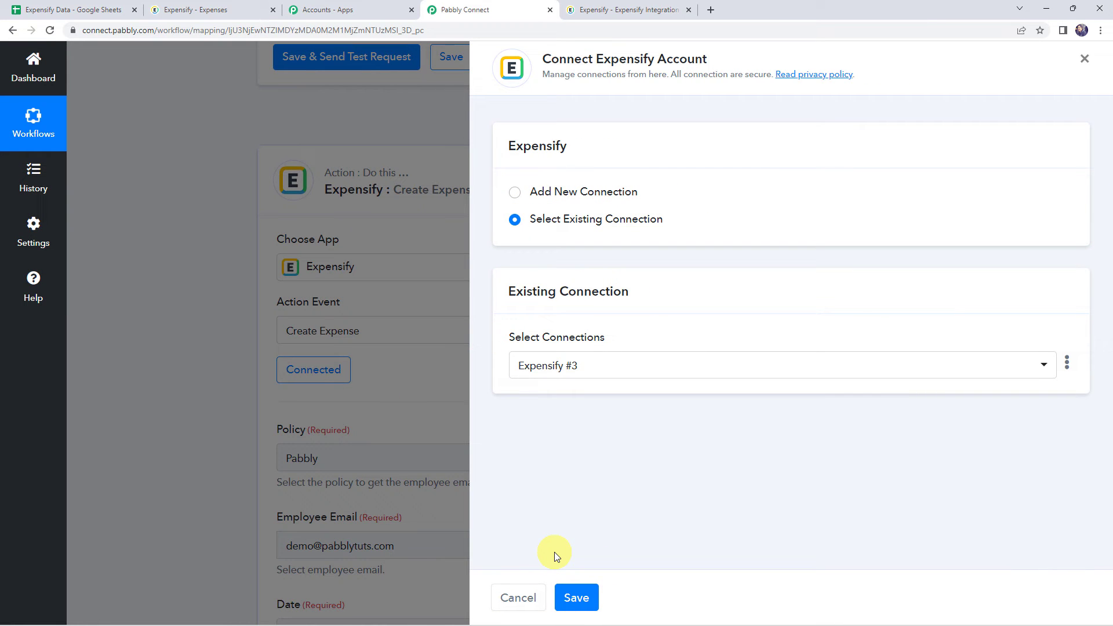
click(574, 599)
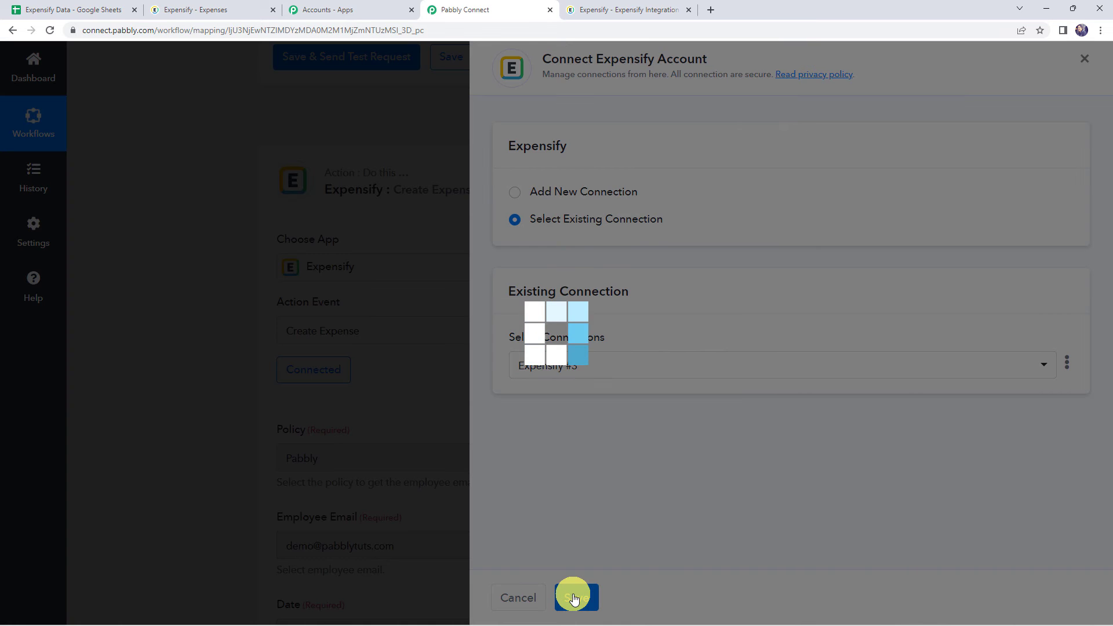
scroll(174, 378, down, 8)
scroll(174, 378, down, 2)
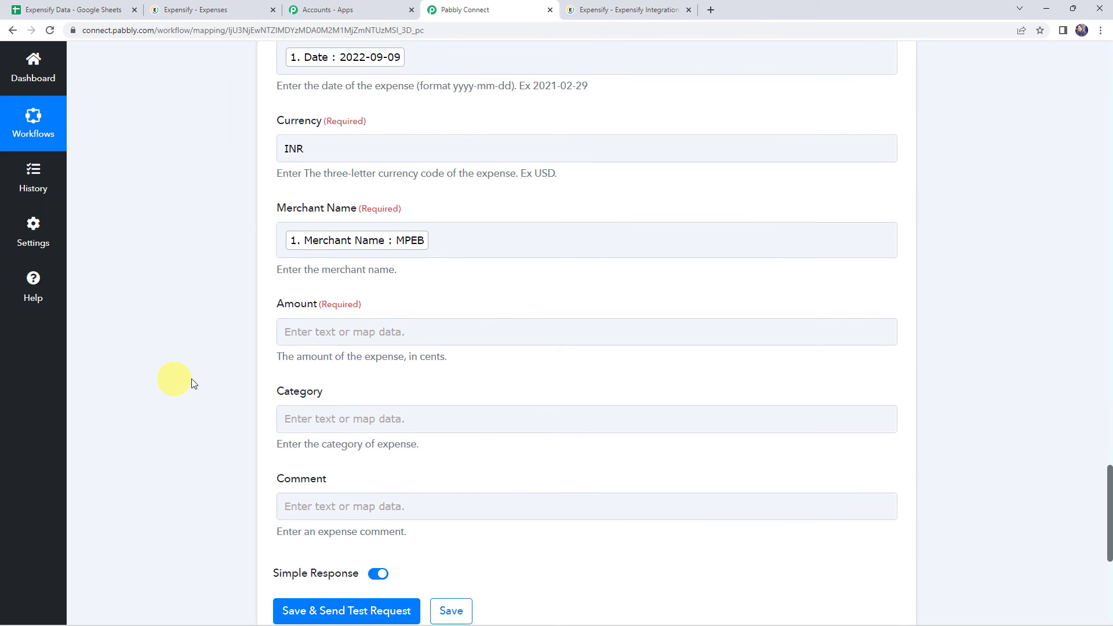
Step: Map the Create Expense action's Amount field to the Number Formatter's Result value
click(294, 324)
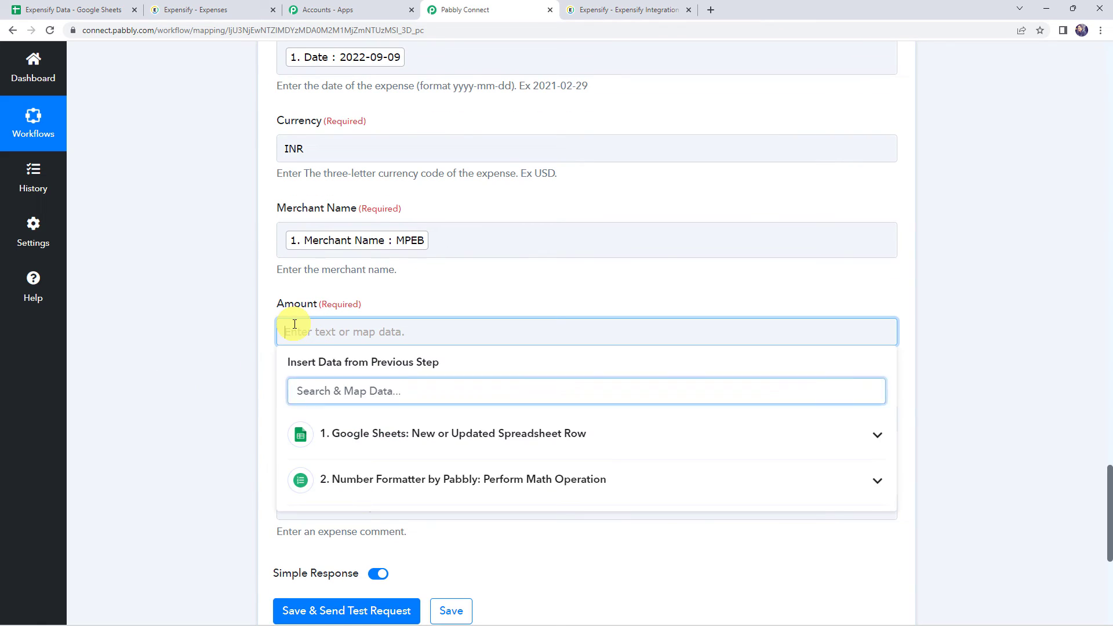
click(373, 479)
click(356, 547)
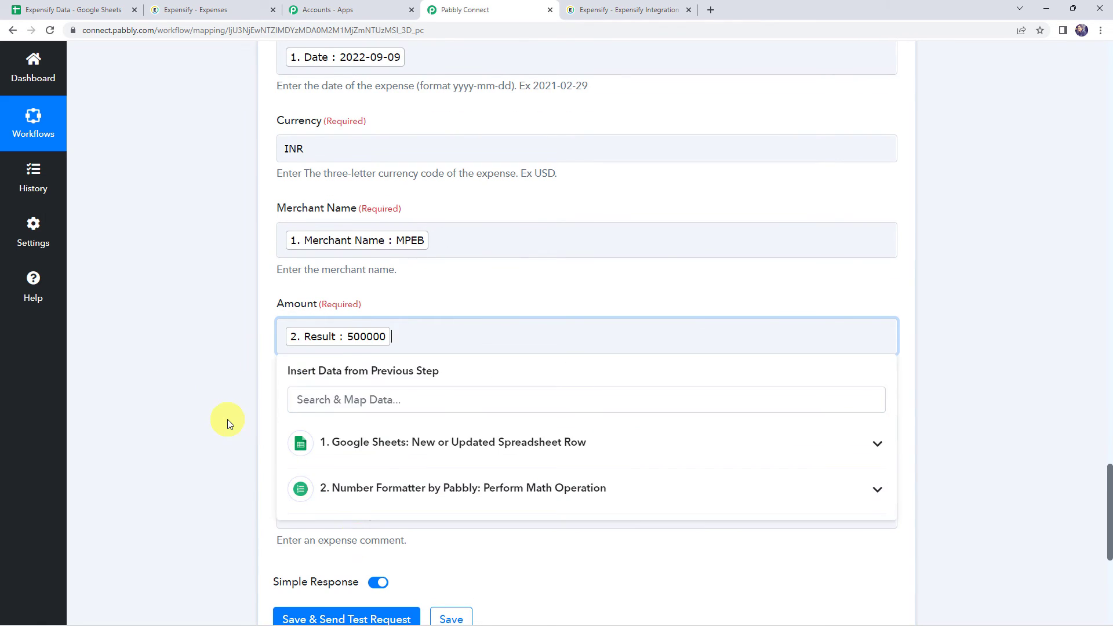
click(226, 420)
Step: Map the Create Expense action's Category field to the Category value from the Google Sheets trigger
scroll(227, 419, down, 2)
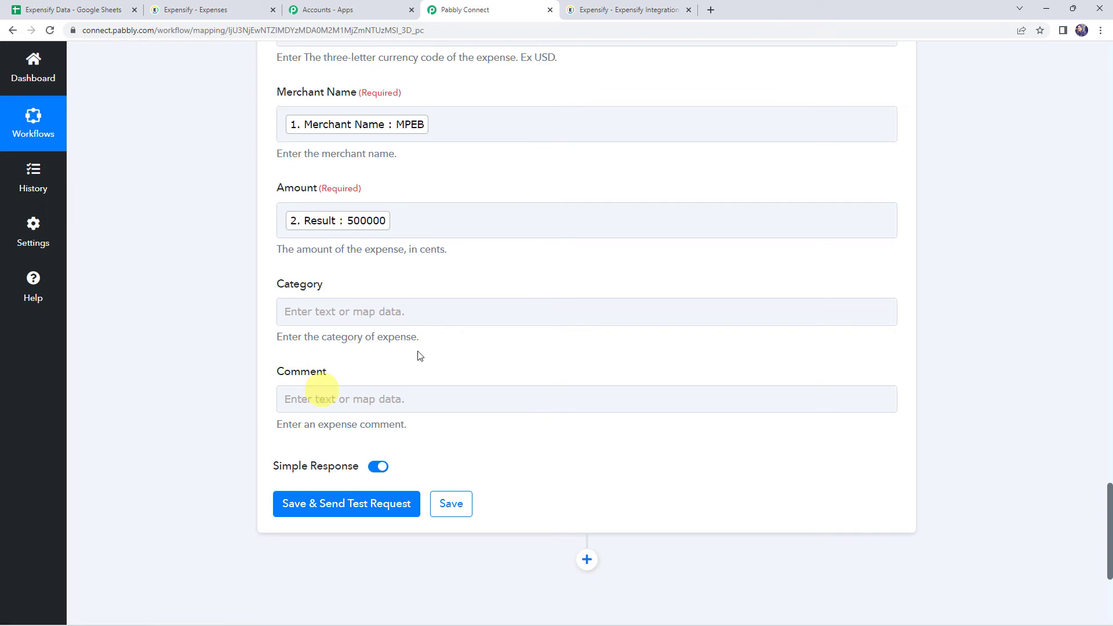
click(290, 310)
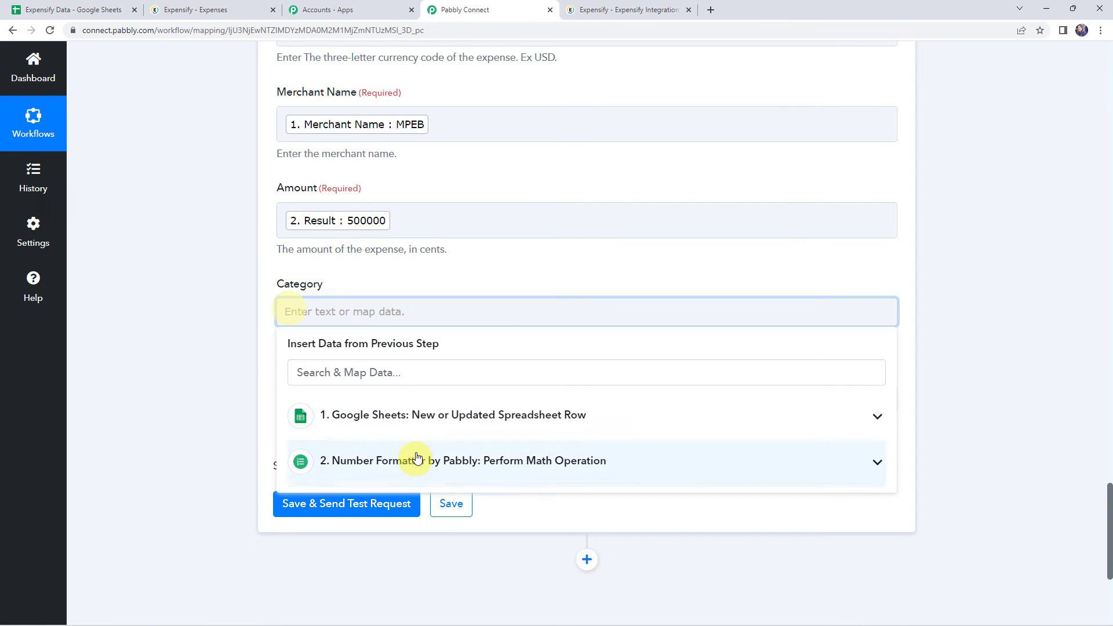
click(388, 418)
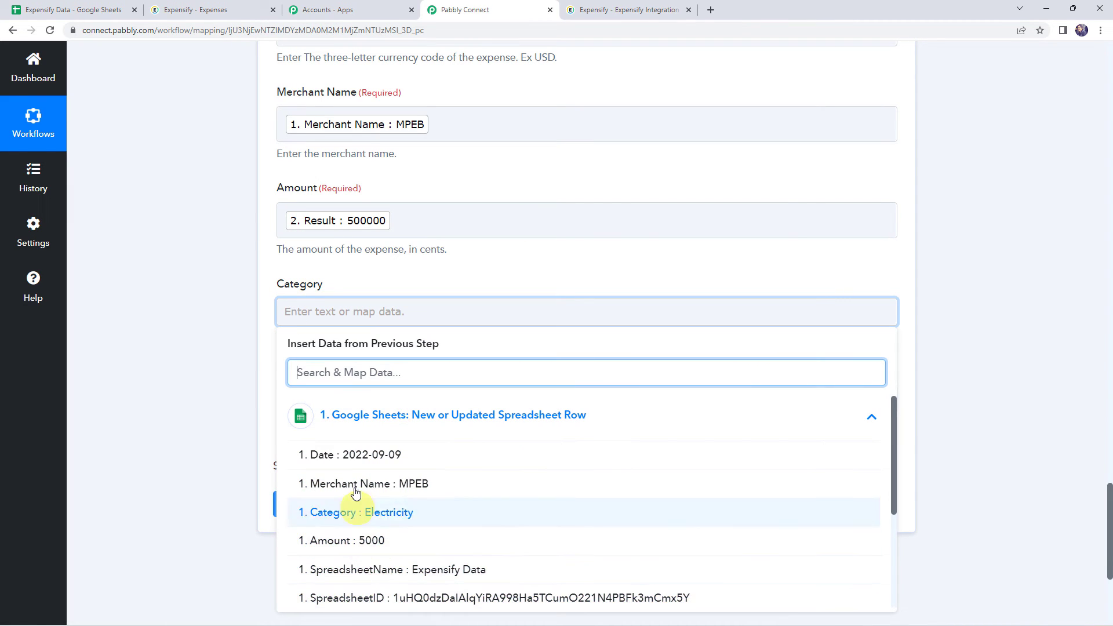
click(370, 512)
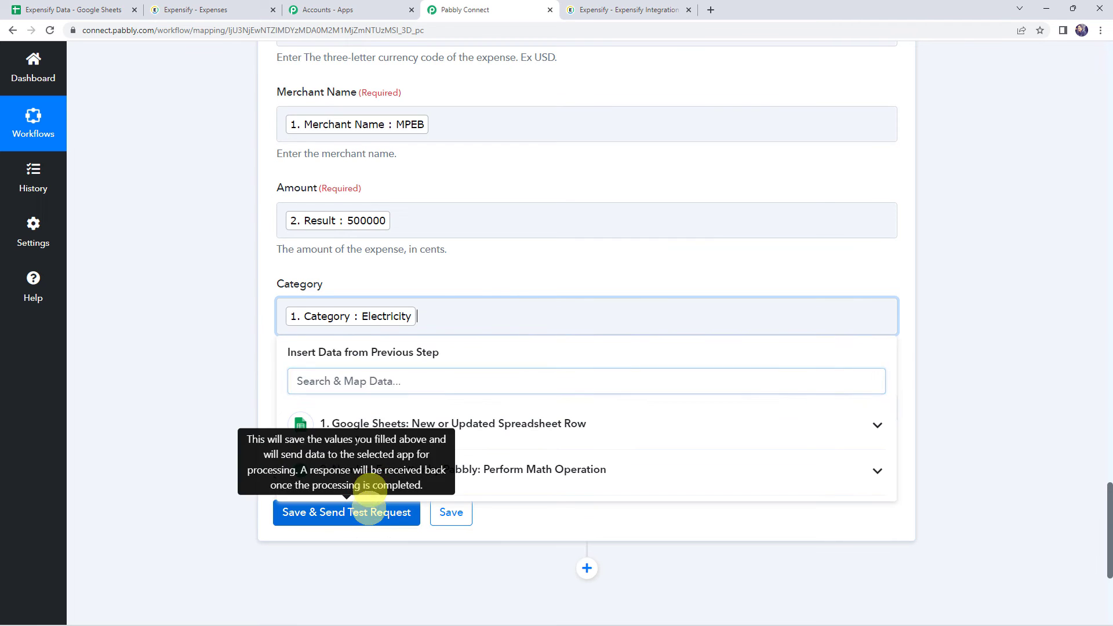
click(246, 356)
Step: Leave Comment empty, save and send the Create Expense test request, and check the reloaded expenses list in Expensify
click(294, 407)
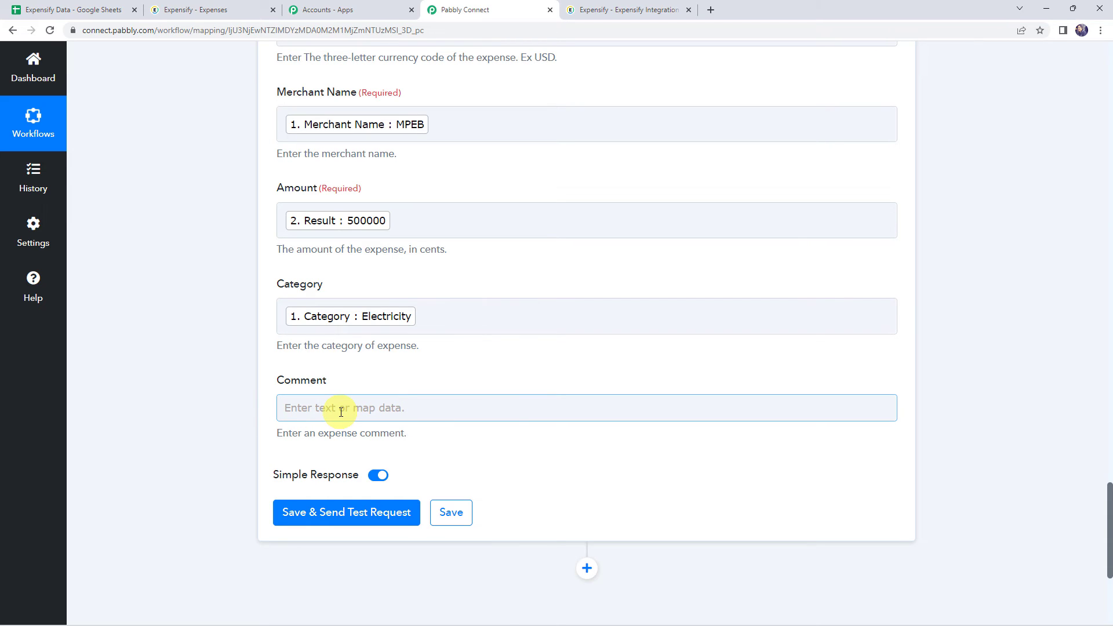
click(191, 485)
click(360, 516)
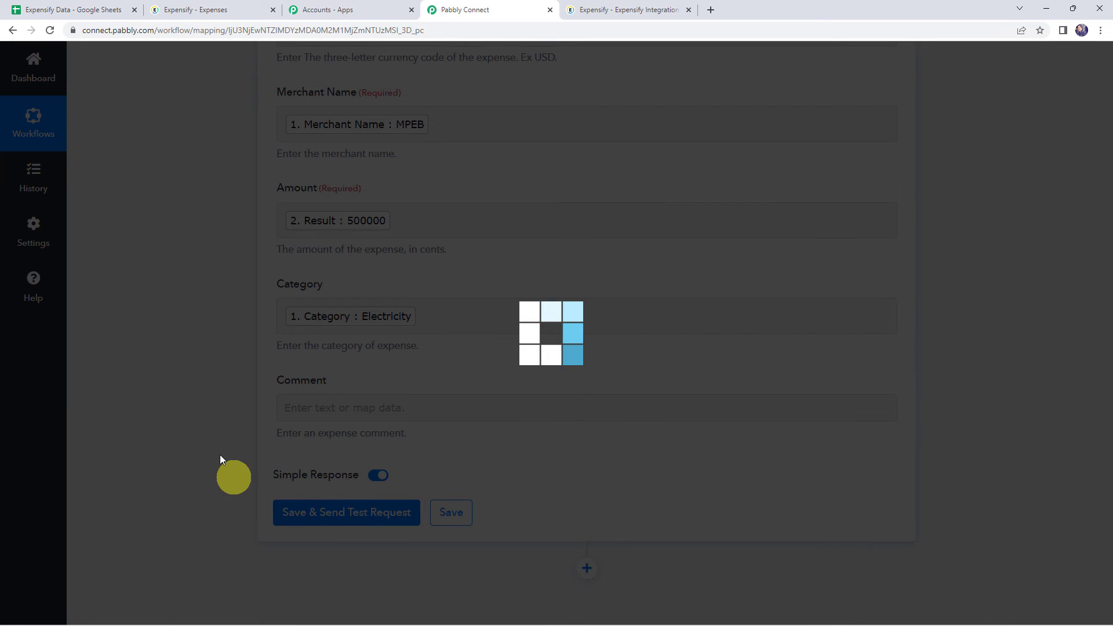
scroll(183, 462, down, 5)
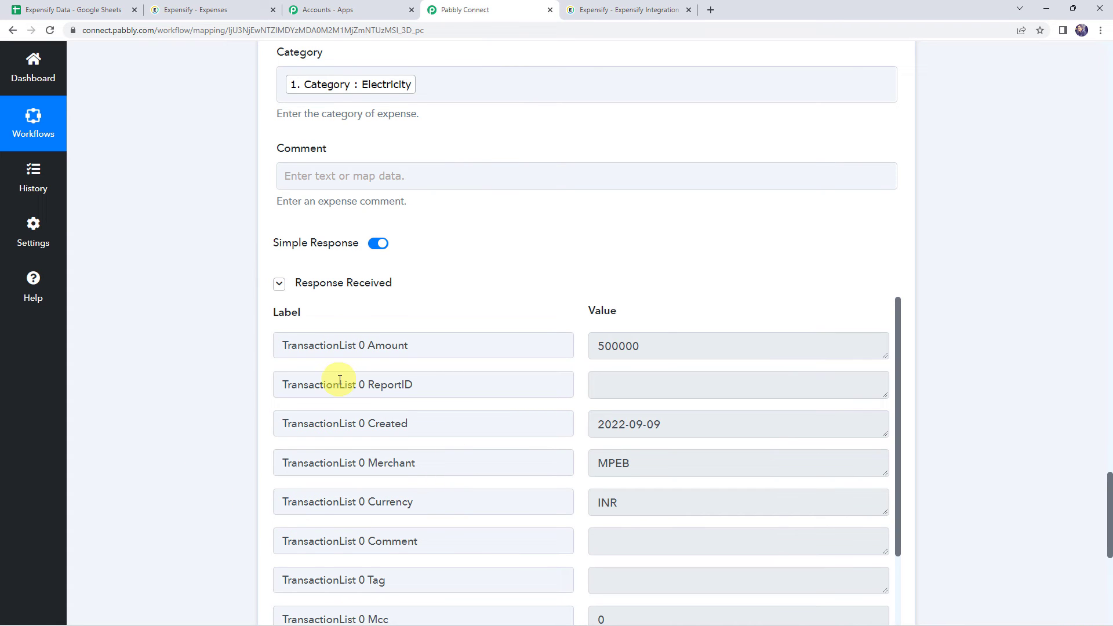
click(211, 10)
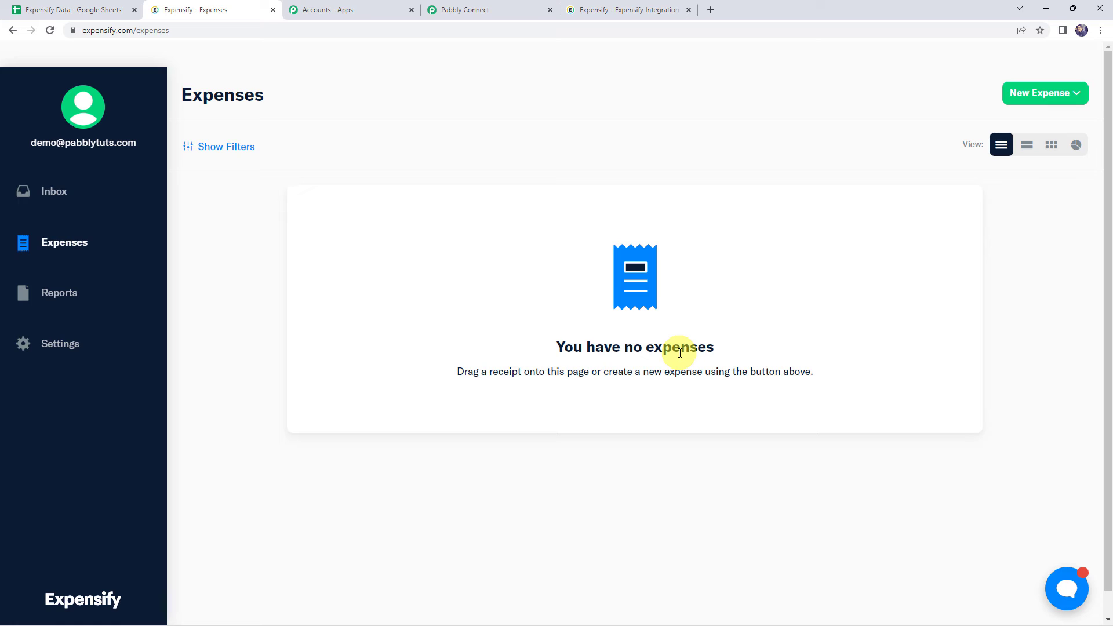
click(52, 34)
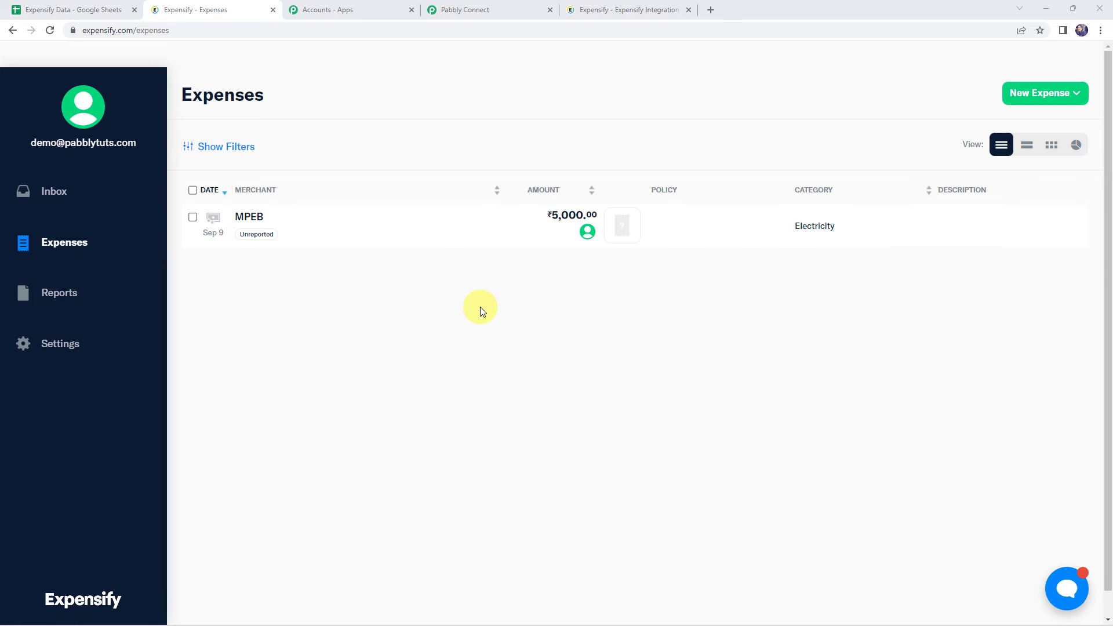
Step: Return to Pabbly Connect and save the Create Expense action
click(483, 10)
scroll(199, 324, down, 3)
click(452, 510)
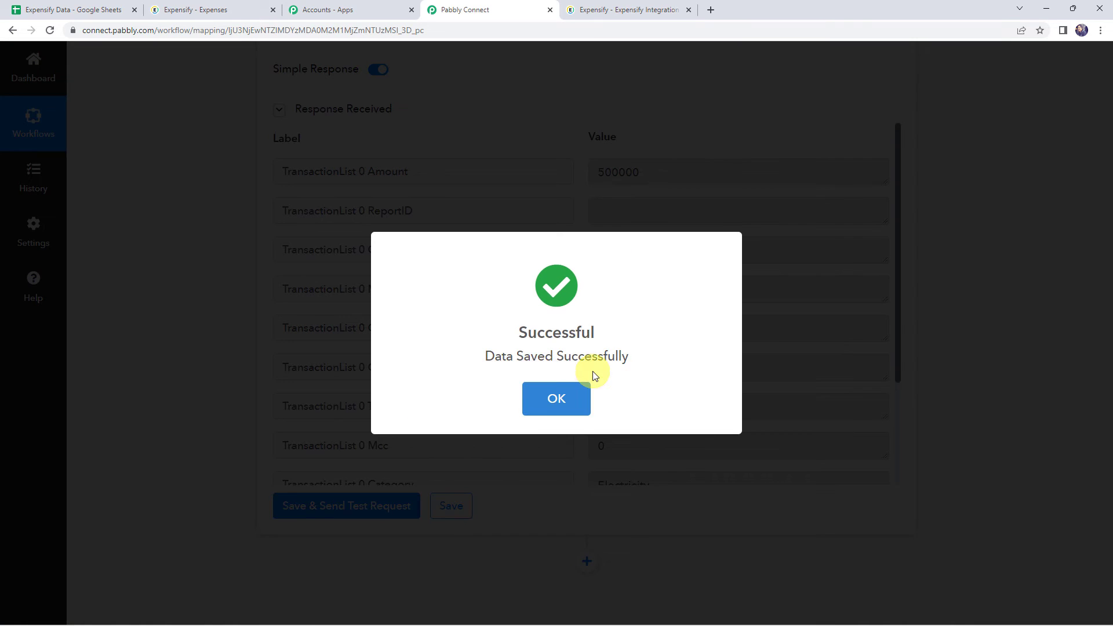
click(591, 373)
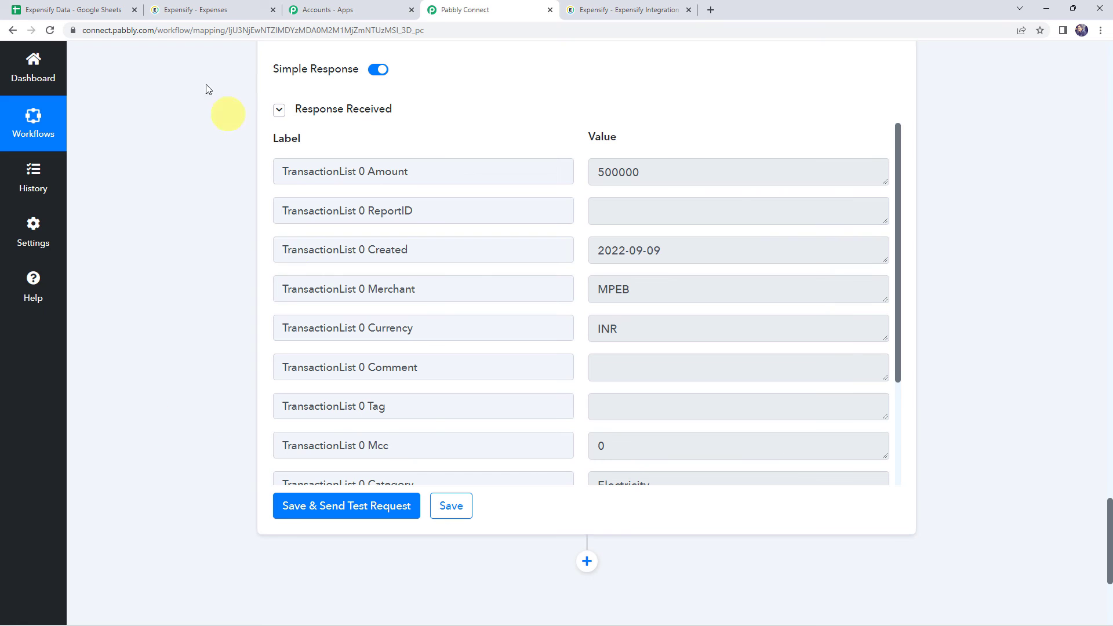
Step: Switch to the Expensify Data spreadsheet and enter date 2022-09-09 and merchant name "Fleet Services" in row 3
click(106, 13)
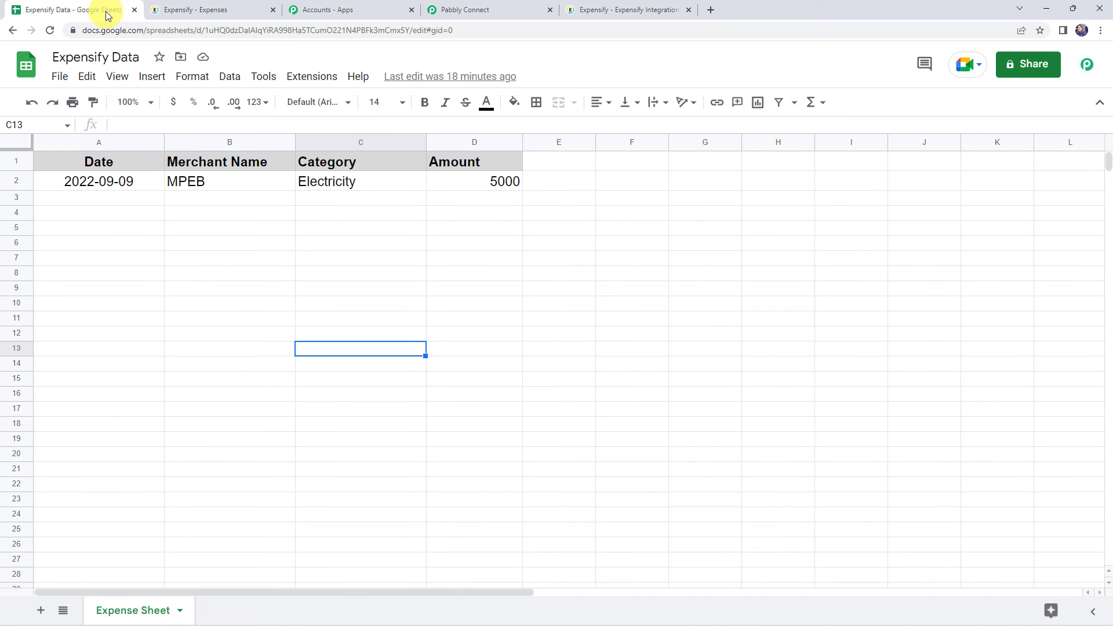
click(110, 200)
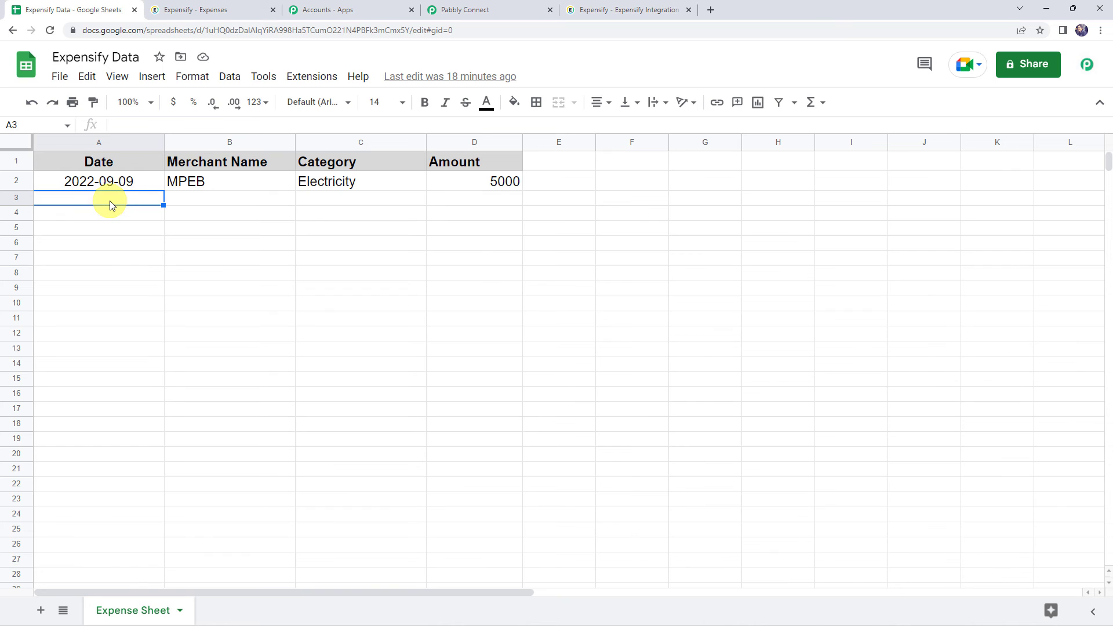
text(2022-09-09)
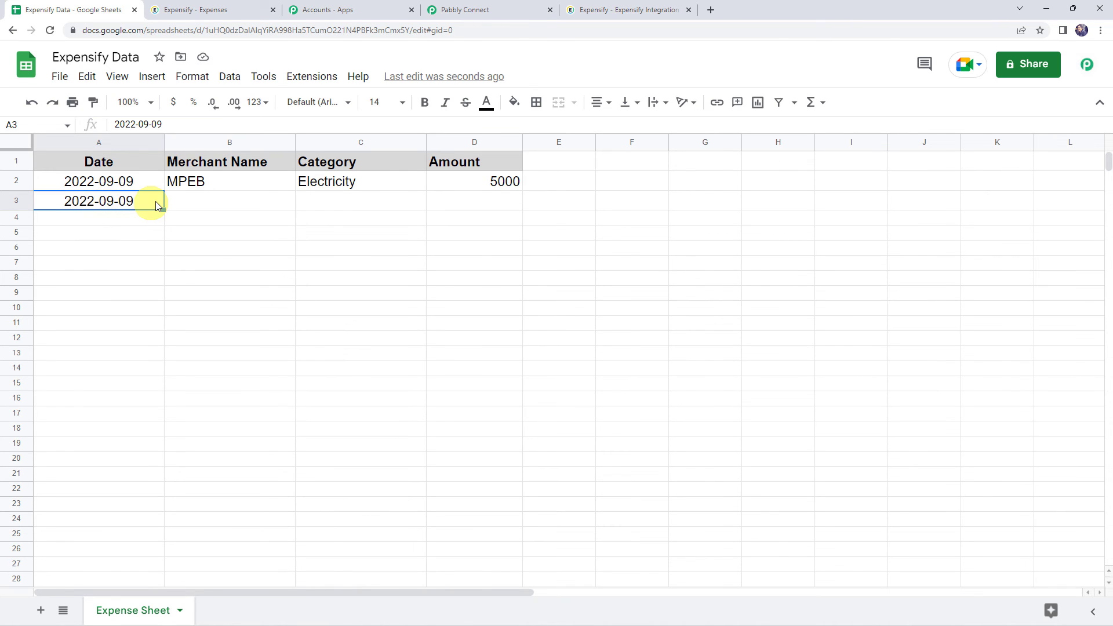
key(Tab)
text(Fleet Services)
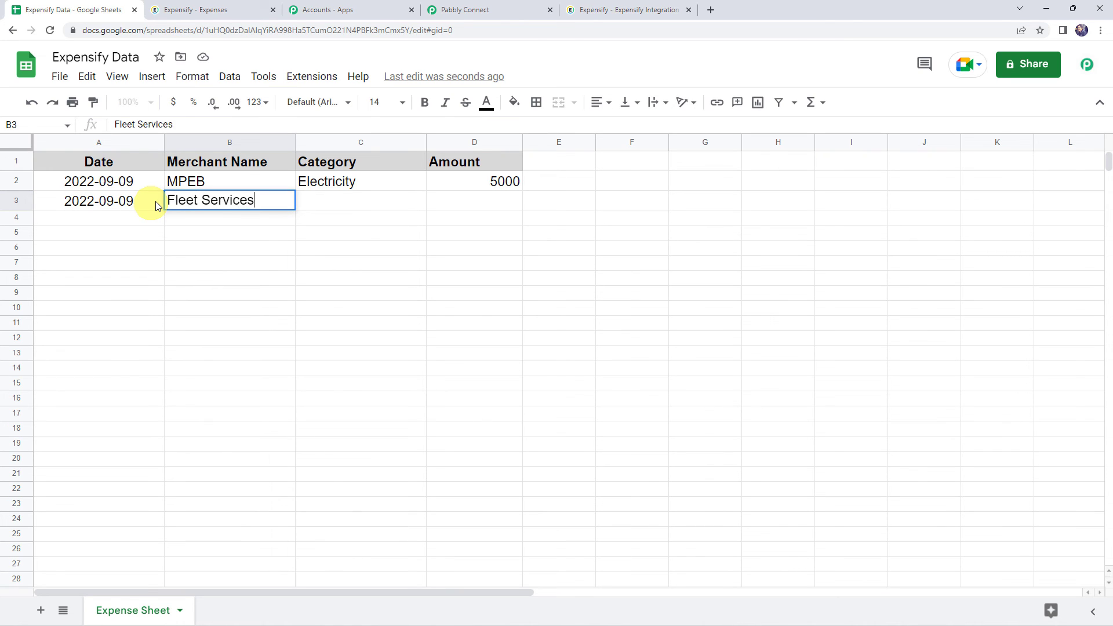
key(Tab)
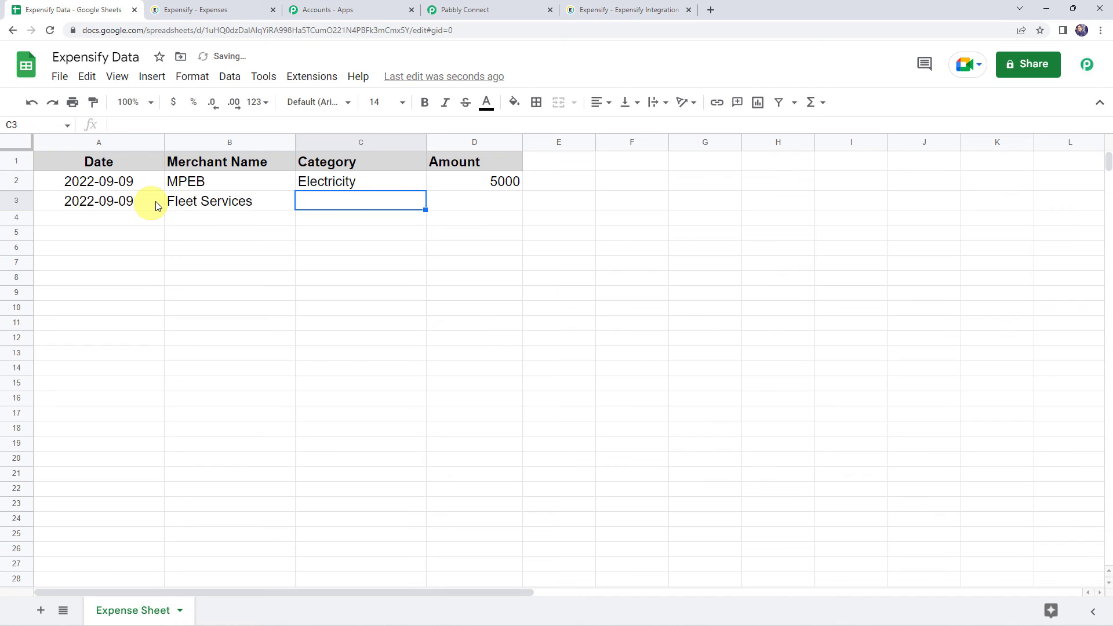
Step: Enter "Transportation charges" as the category in row 3, correcting its spelling
text(Transp)
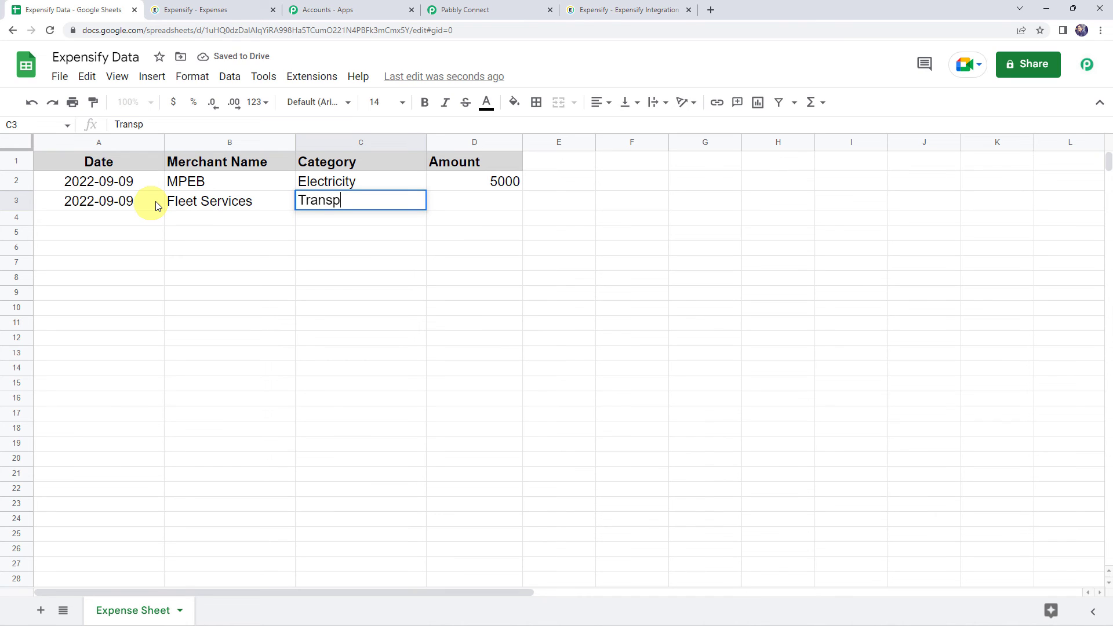
text(otation)
key(Left)
key(Left)
key(Right)
key(Right)
key(F2)
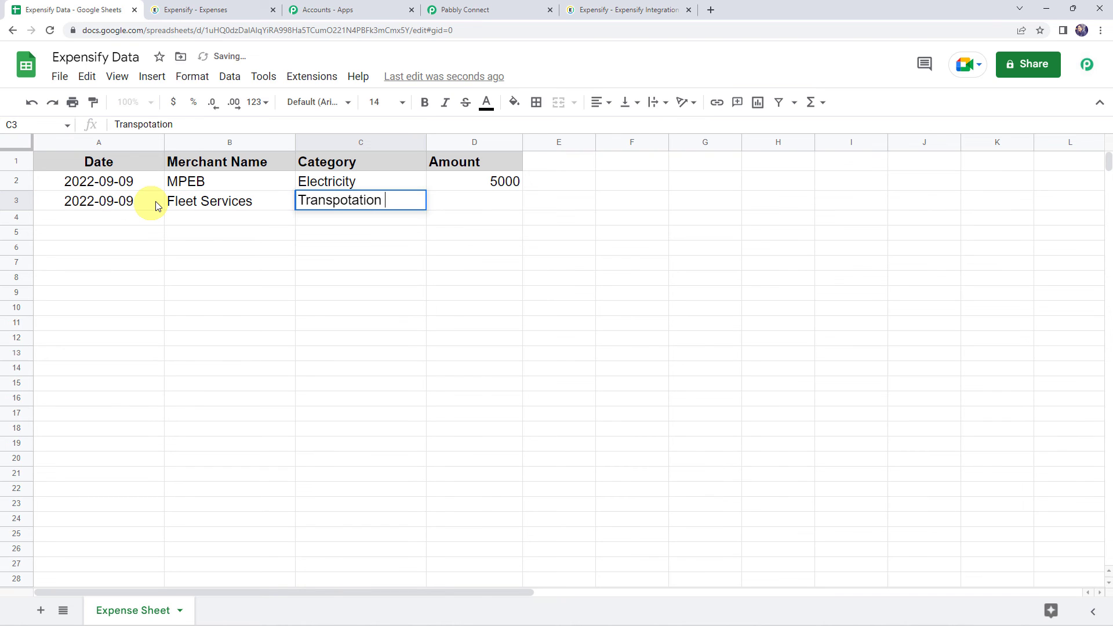
key(Left)
key(Left)
key(Left)
key(Left)
key(Left)
key(Left)
text(rtation)
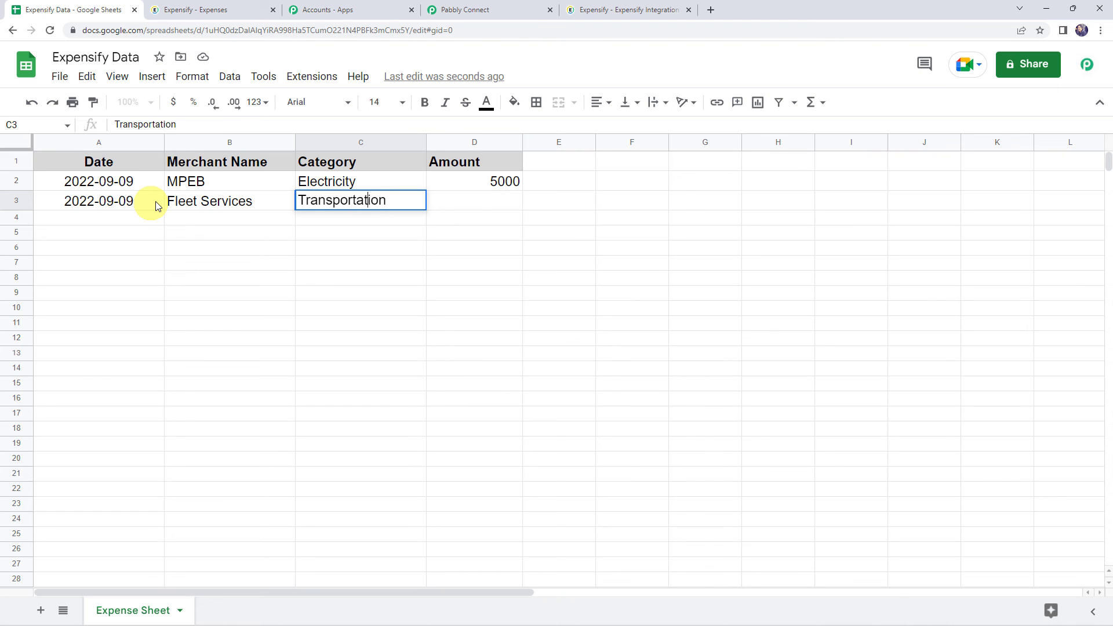
text( charges)
key(Tab)
Step: Enter 15000 as the amount in row 3 and check the reloaded expenses list in Expensify
text(15000)
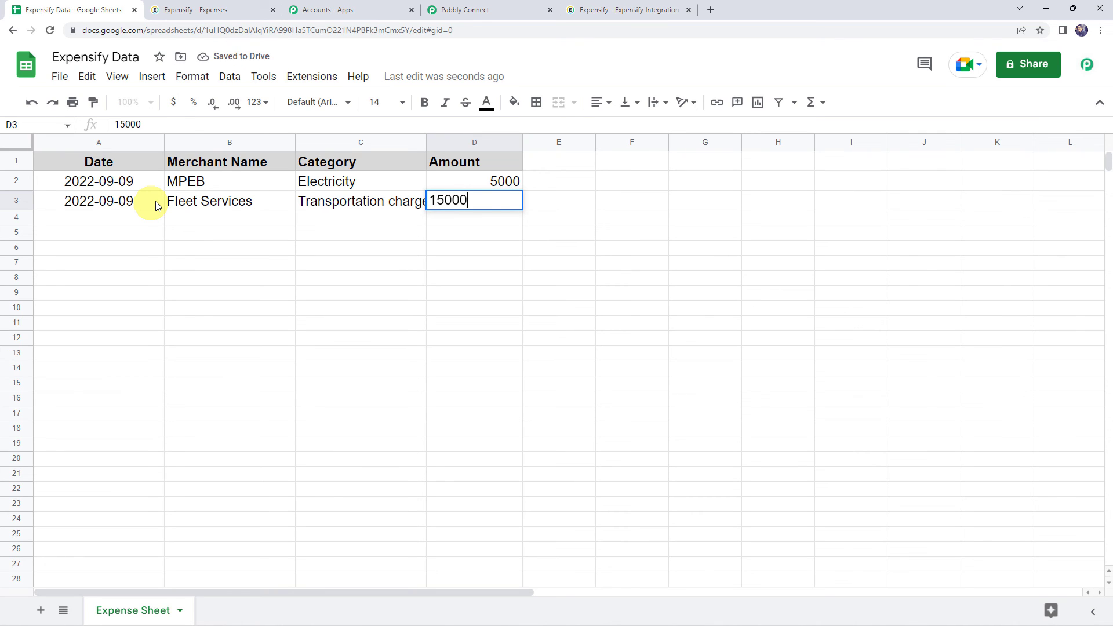
key(Return)
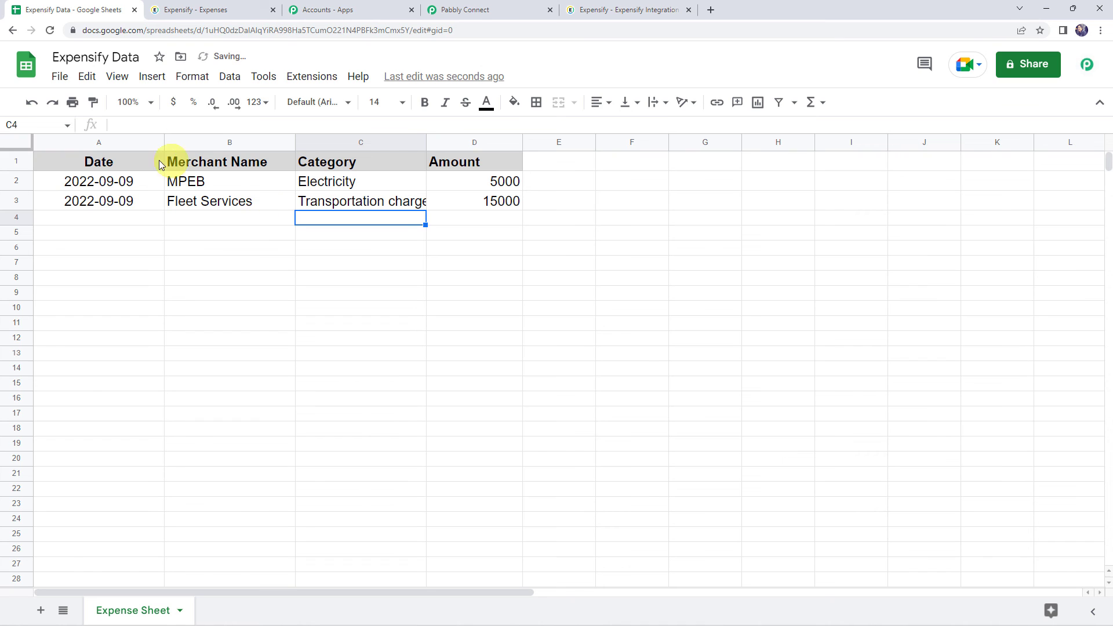
click(216, 10)
click(49, 32)
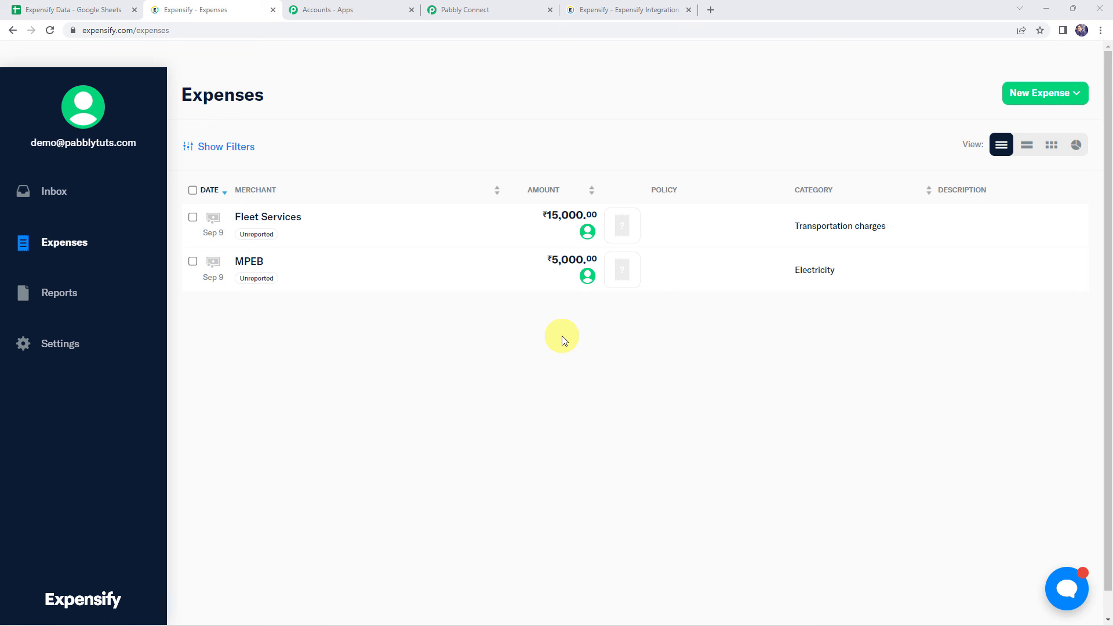
Step: Return to the Pabbly Connect workflow and collapse its expanded steps to review the trigger and action sequence
click(497, 5)
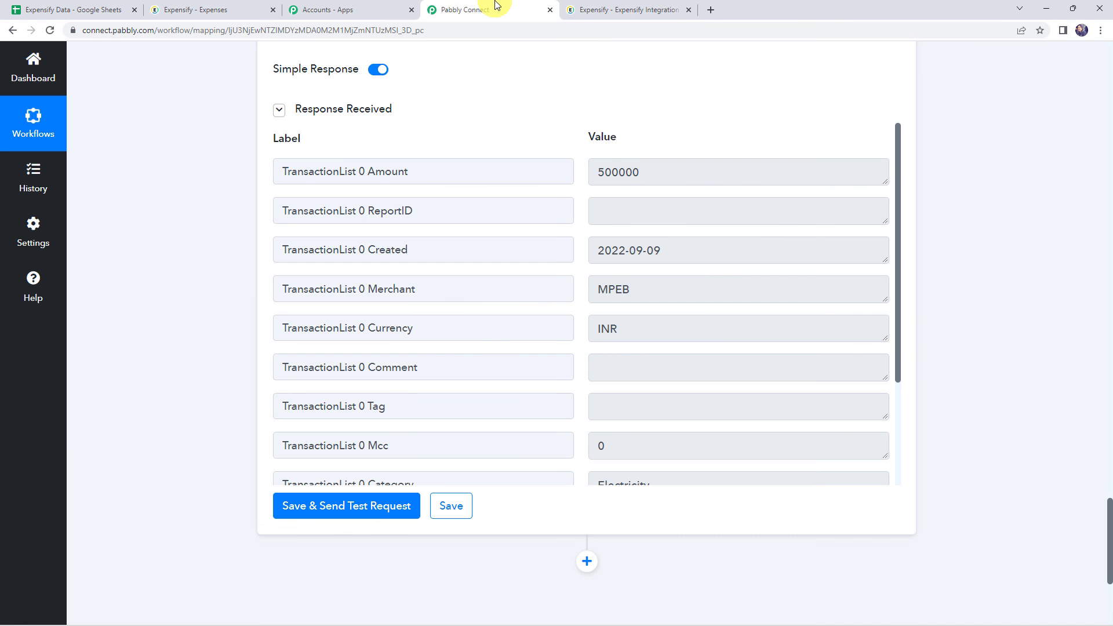
scroll(243, 163, up, 10)
scroll(242, 163, up, 5)
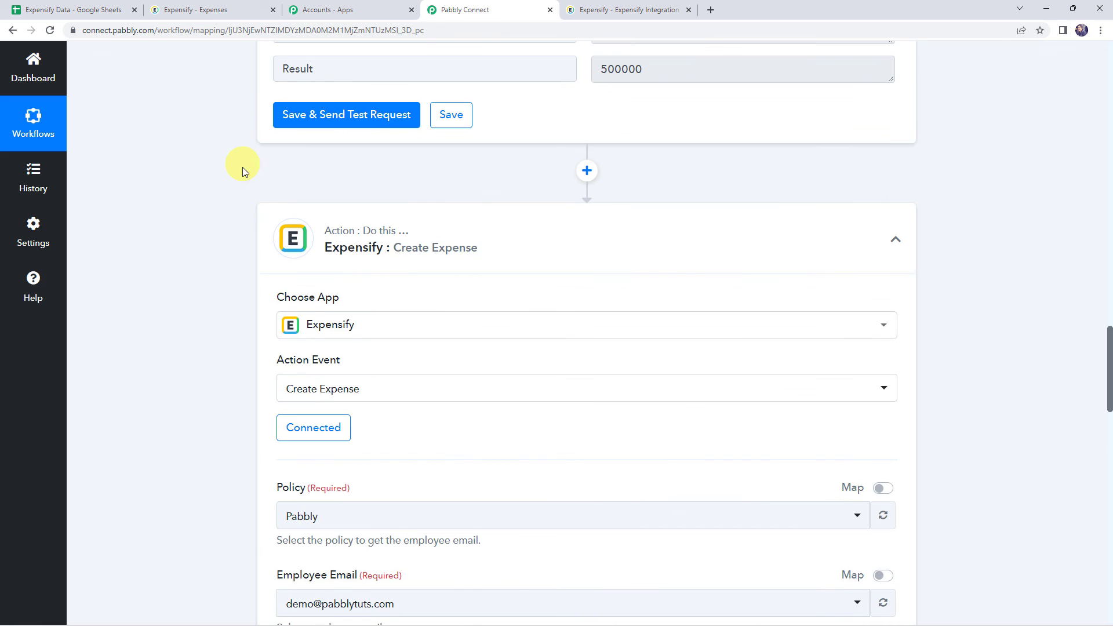
click(479, 226)
scroll(480, 229, up, 10)
scroll(481, 230, up, 5)
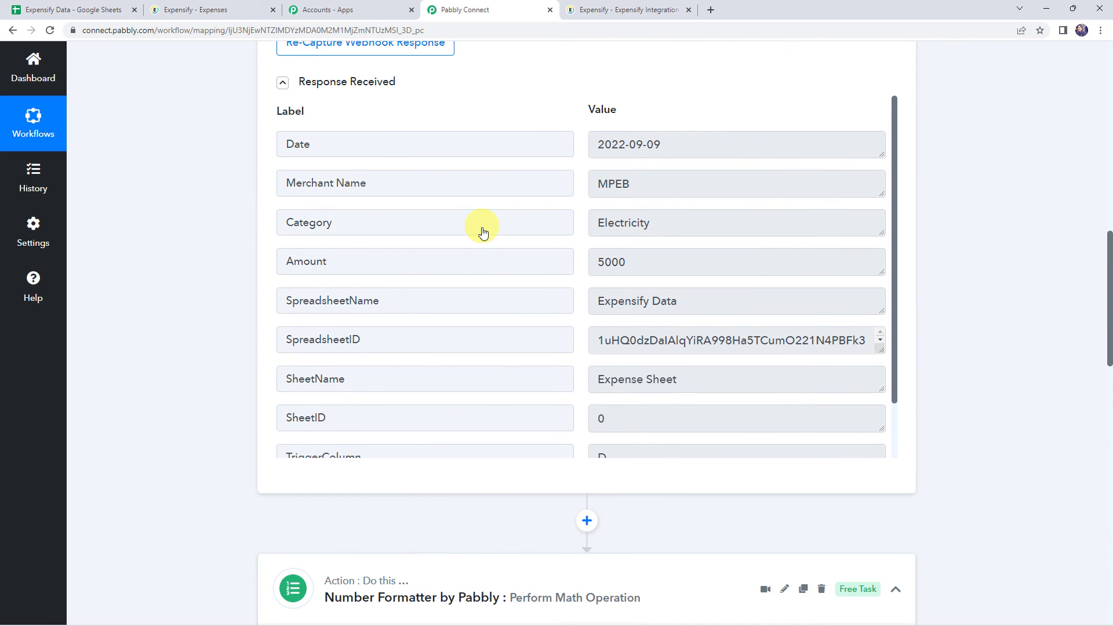
scroll(560, 556, up, 8)
scroll(507, 147, up, 3)
click(506, 146)
scroll(501, 142, up, 3)
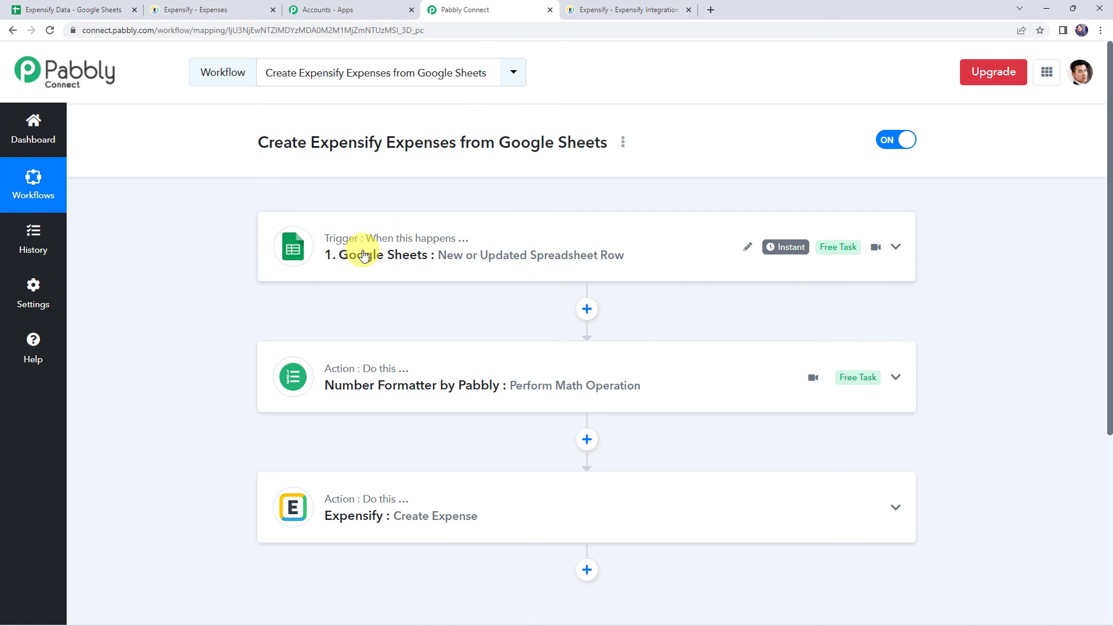